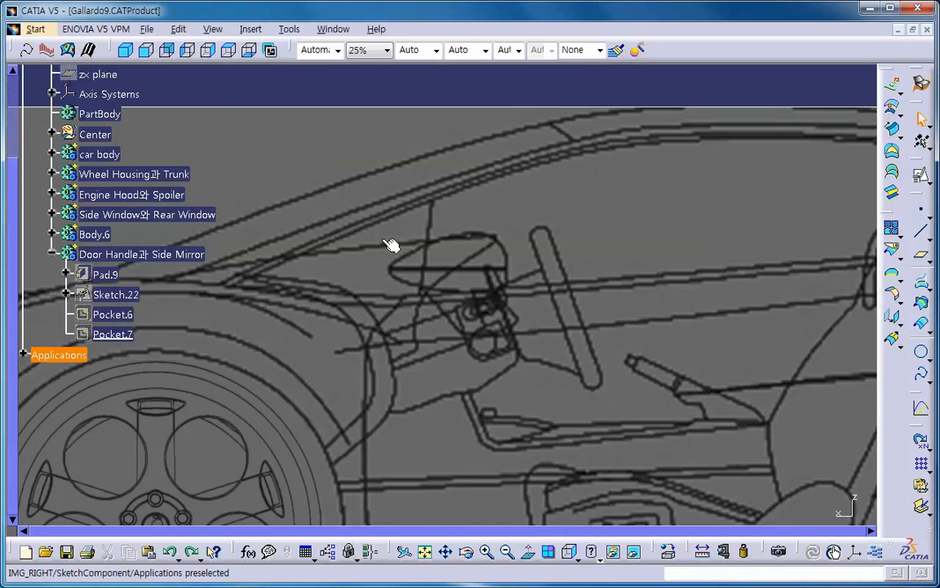
Step: Trace the side mirror's outer outline on the rear-view blueprint with a seven-point control-point 3D curve, leaving it open toward the car body
{"action": "left_click", "coordinate": [171, 51]}
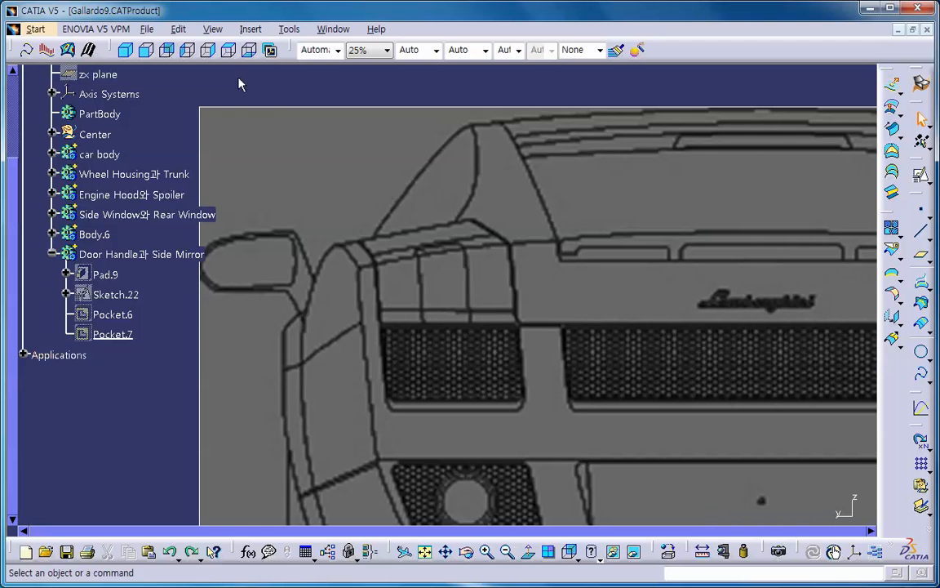
{"action": "left_click", "coordinate": [207, 49]}
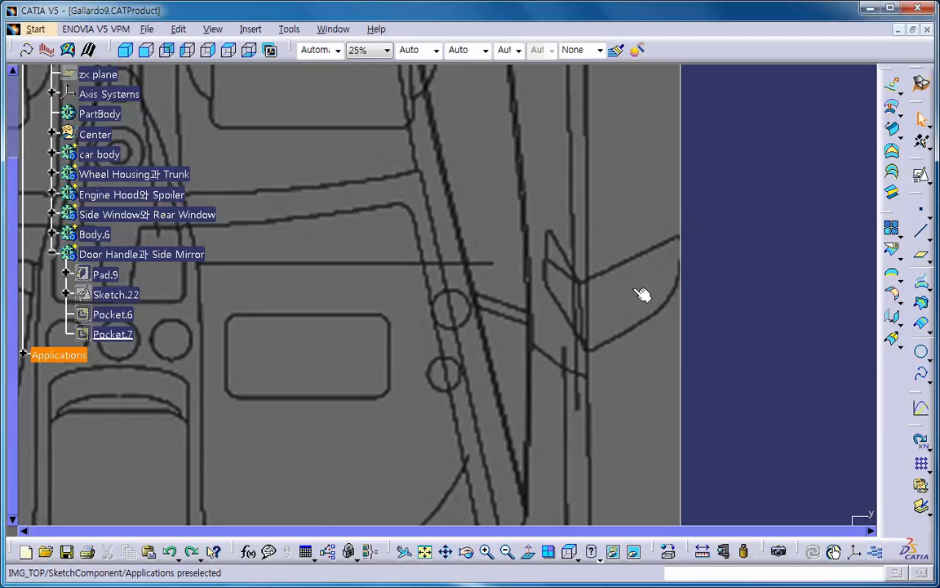
{"action": "left_click", "coordinate": [168, 52]}
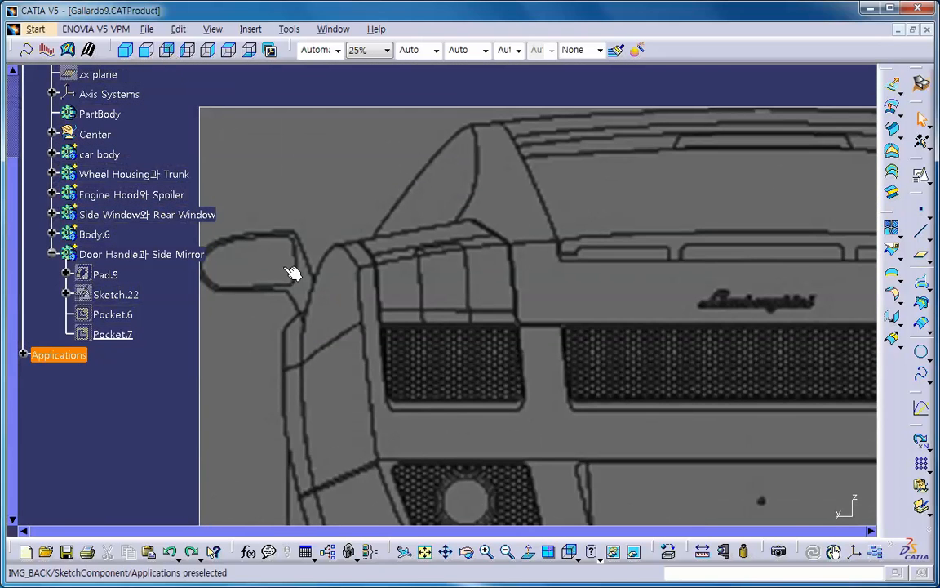
{"action": "middle_click_drag", "start_coordinate": [296, 273], "coordinate": [569, 265], "text": "ctrl"}
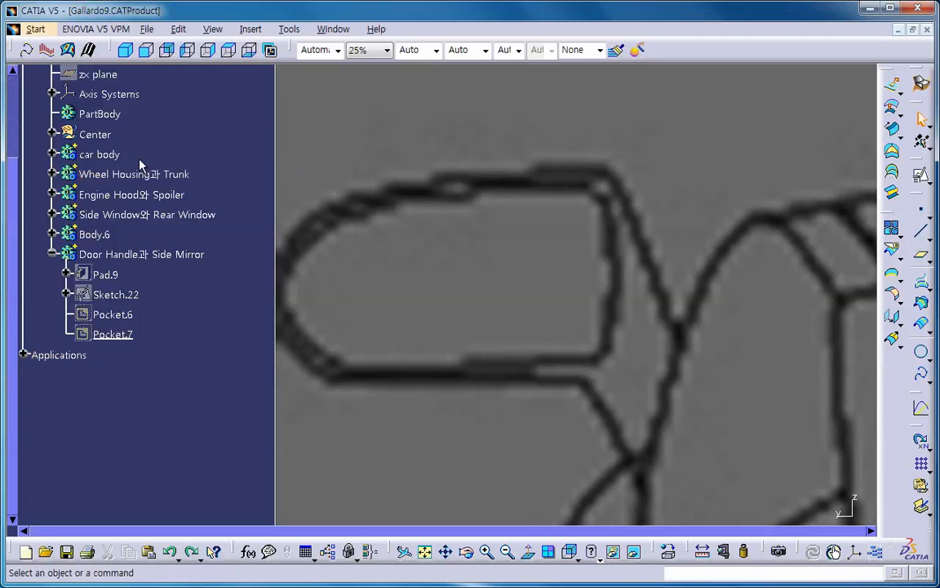
{"action": "left_click", "coordinate": [26, 53]}
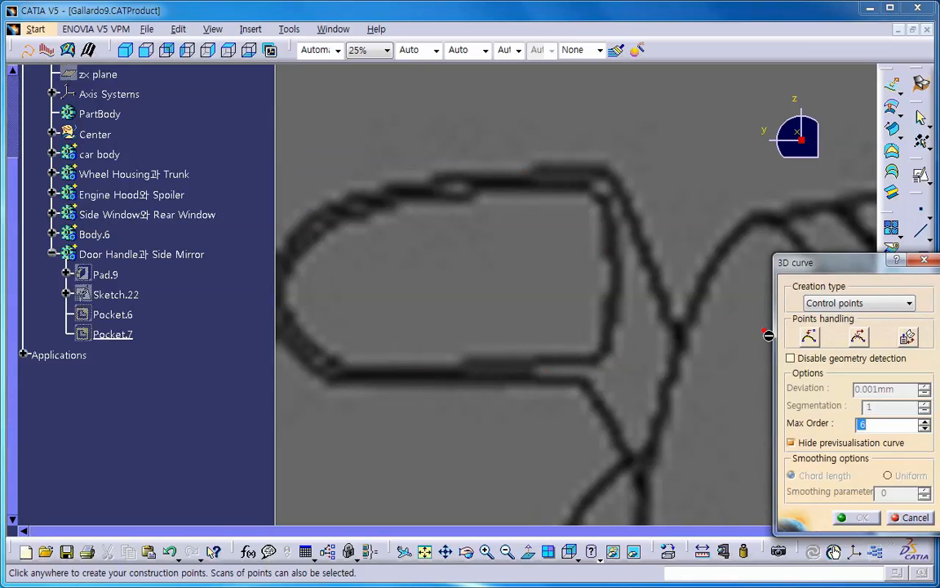
{"action": "left_click", "coordinate": [875, 304]}
{"action": "left_click", "coordinate": [847, 327]}
{"action": "left_click", "coordinate": [608, 169]}
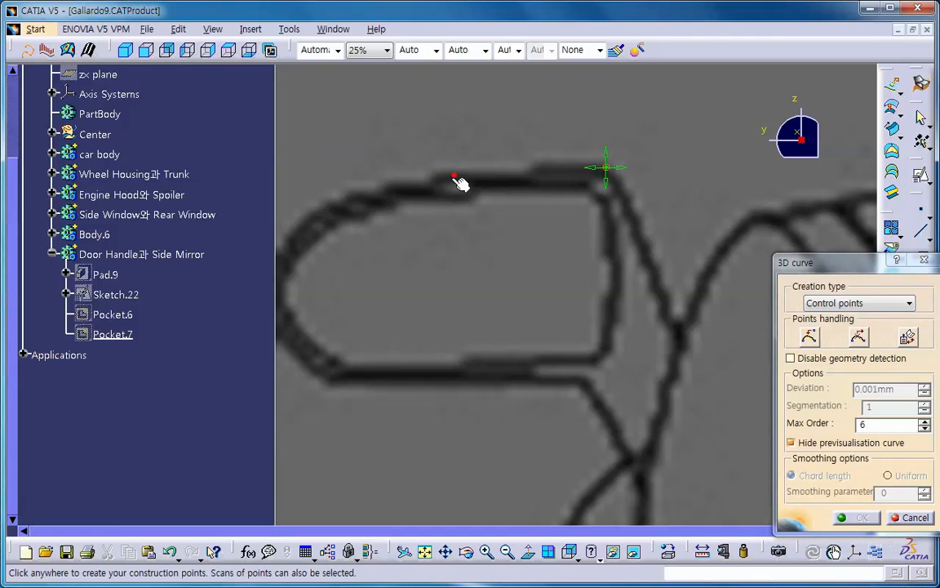
{"action": "left_click", "coordinate": [399, 185]}
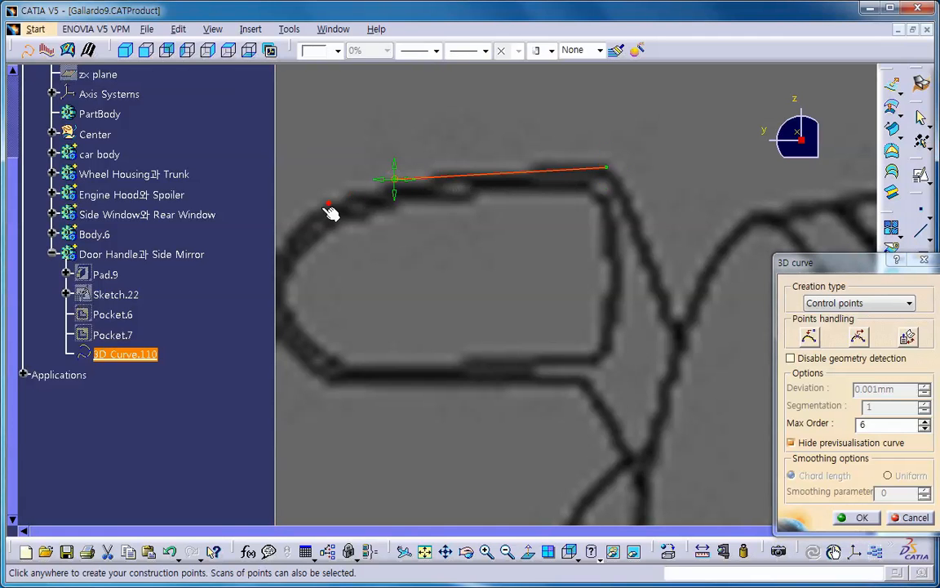
{"action": "left_click", "coordinate": [286, 214]}
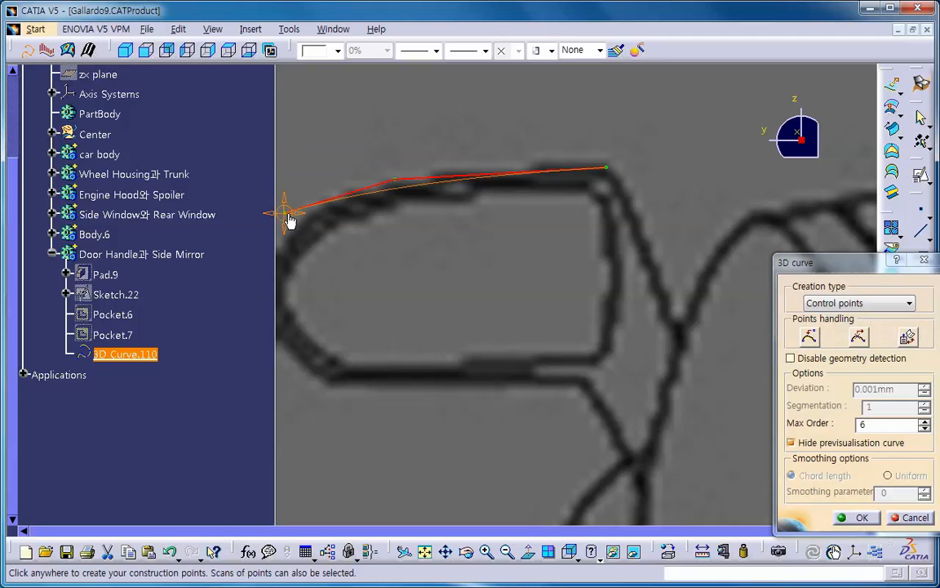
{"action": "left_click", "coordinate": [256, 289]}
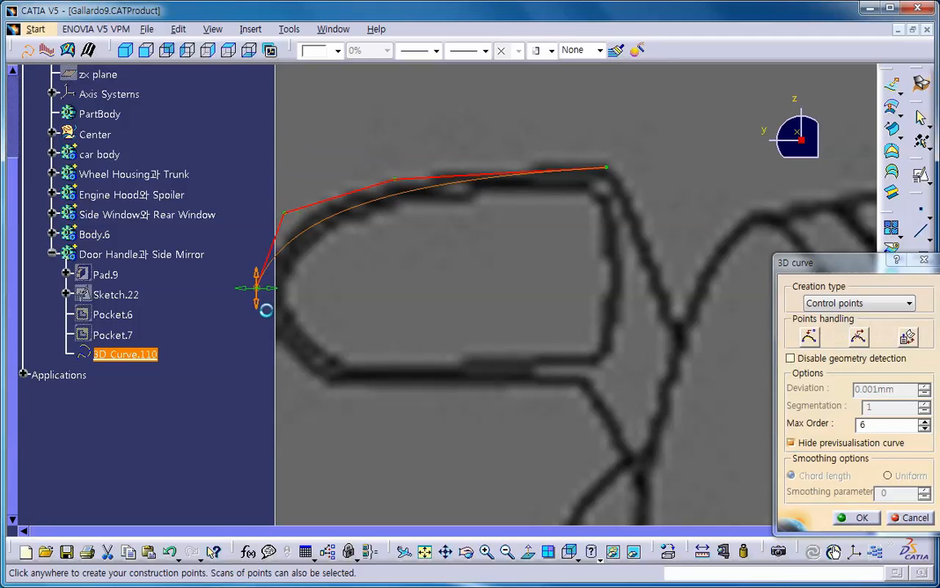
{"action": "left_click", "coordinate": [299, 382]}
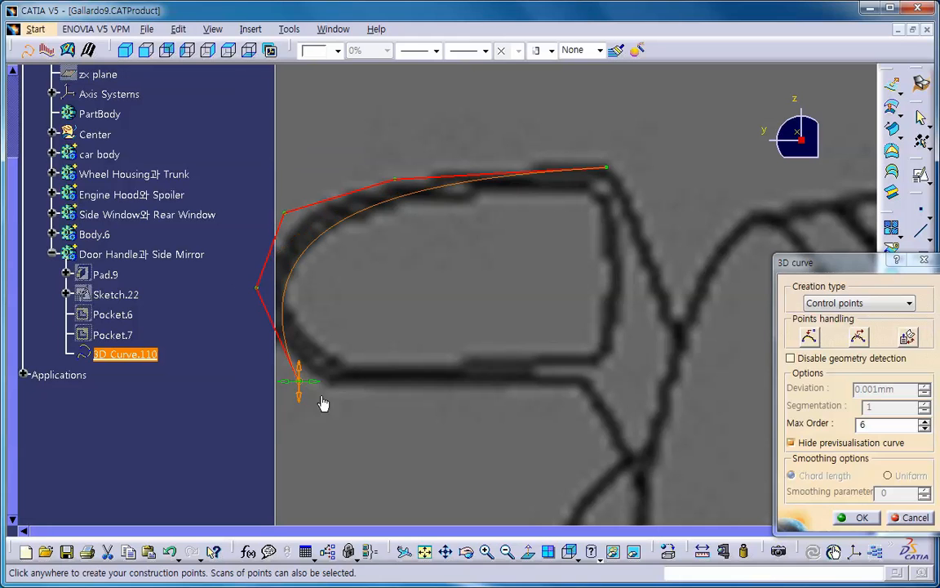
{"action": "left_click", "coordinate": [410, 396]}
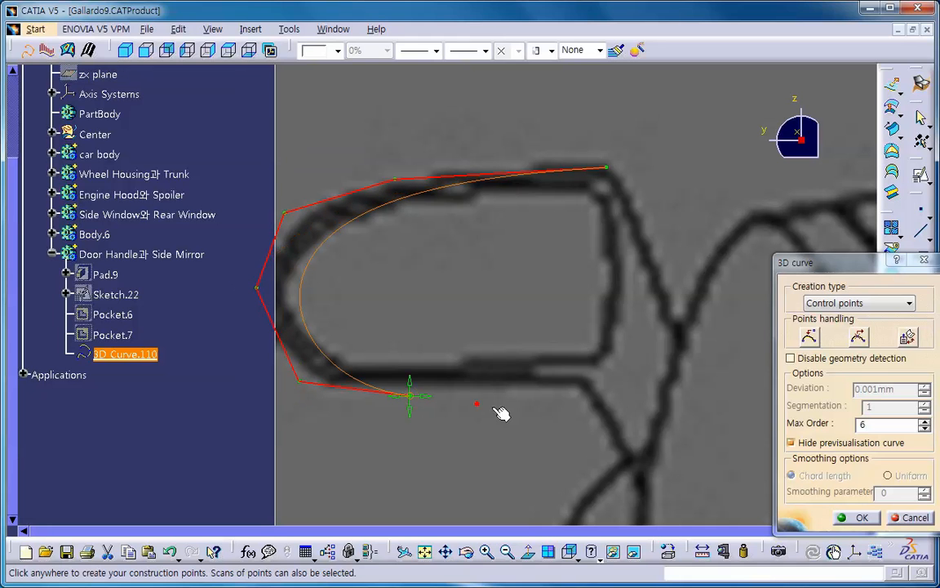
{"action": "left_click", "coordinate": [585, 382]}
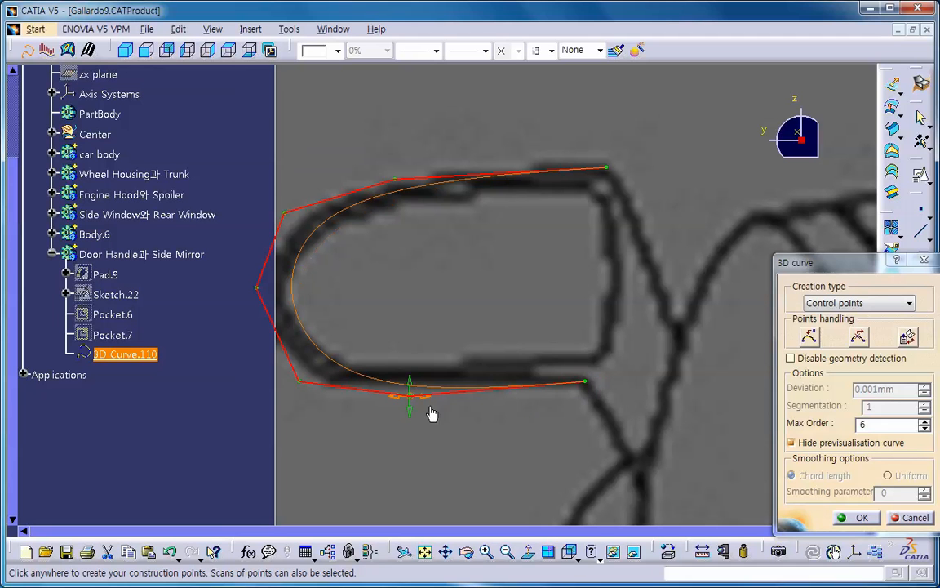
Step: Reposition the 3D curve's control points to match the blueprint mirror's rounded outer end and its upper and lower edges, and finish the curve
{"action": "left_click", "coordinate": [280, 215]}
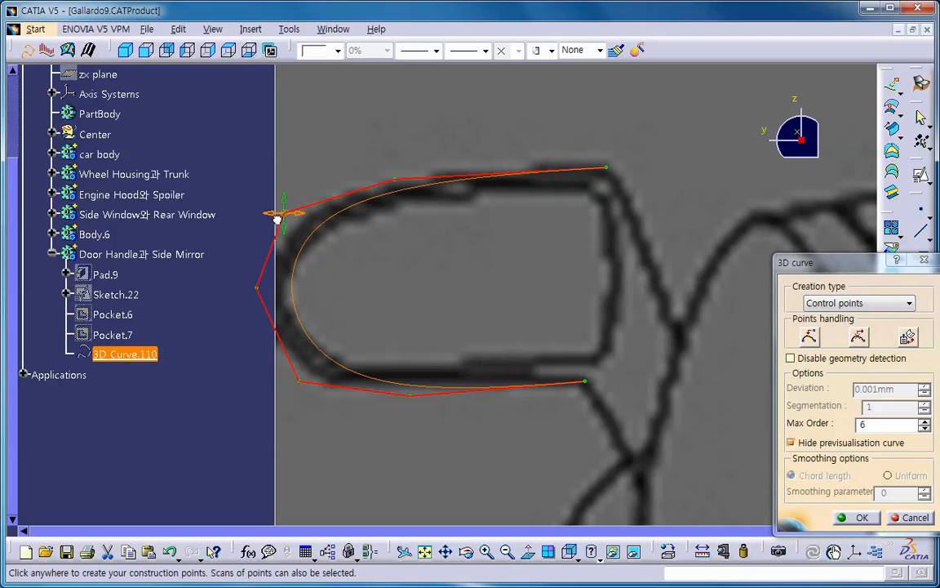
{"action": "left_click_drag", "start_coordinate": [280, 215], "coordinate": [256, 212]}
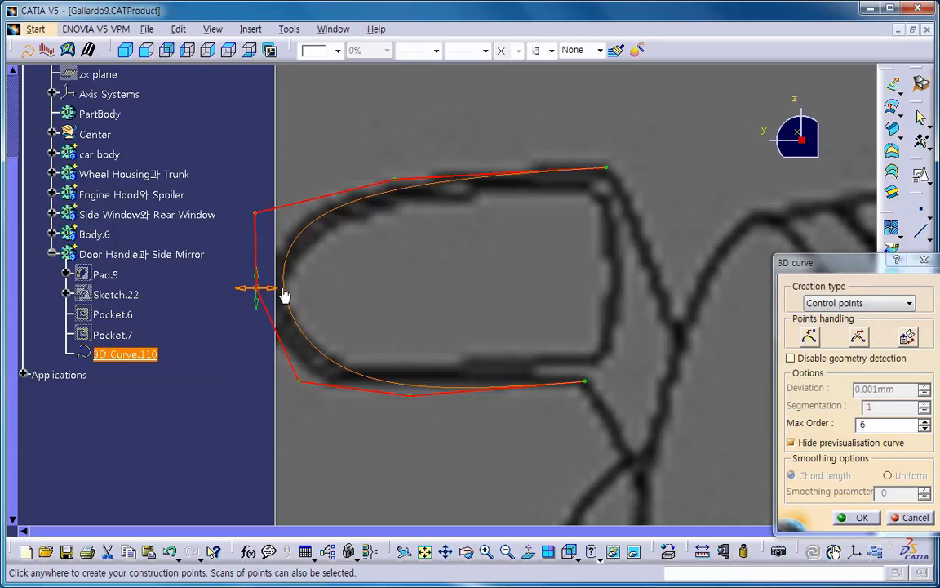
{"action": "left_click_drag", "start_coordinate": [258, 291], "coordinate": [221, 306]}
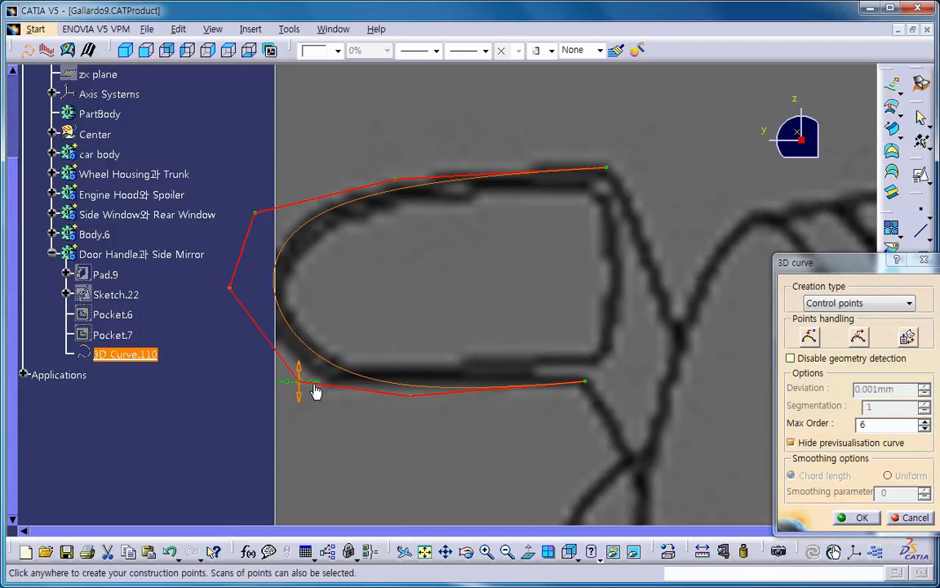
{"action": "left_click_drag", "start_coordinate": [317, 391], "coordinate": [284, 390]}
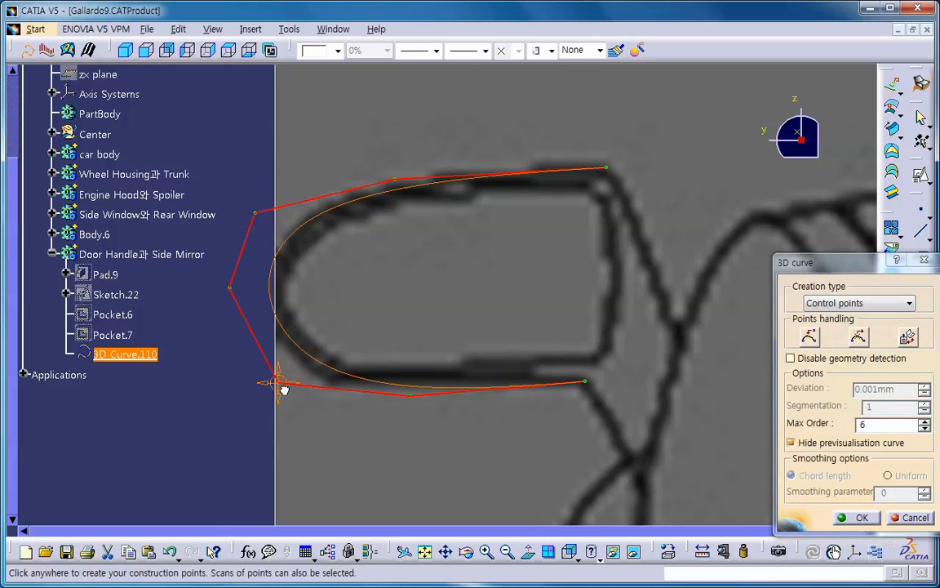
{"action": "left_click_drag", "start_coordinate": [238, 294], "coordinate": [254, 309]}
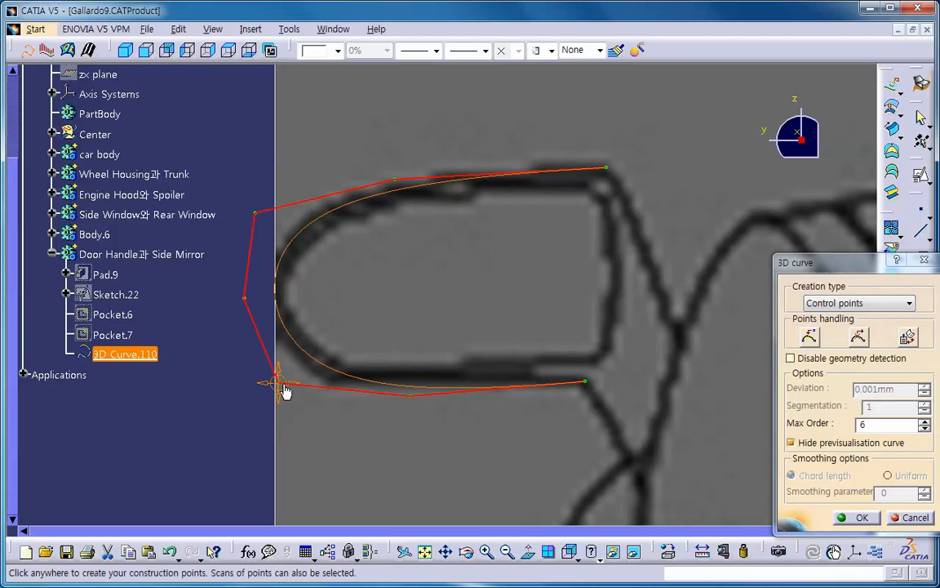
{"action": "left_click_drag", "start_coordinate": [283, 387], "coordinate": [281, 391]}
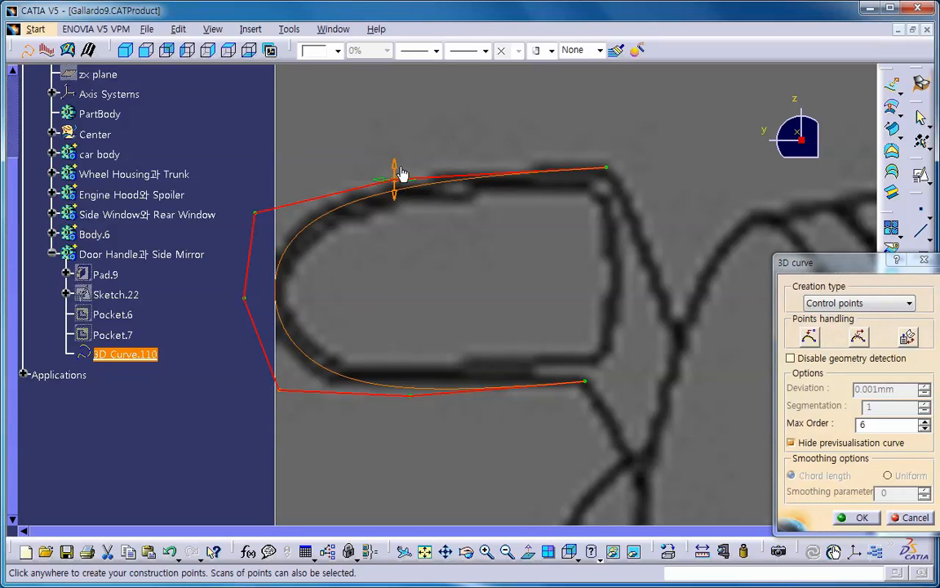
{"action": "left_click_drag", "start_coordinate": [403, 171], "coordinate": [403, 165]}
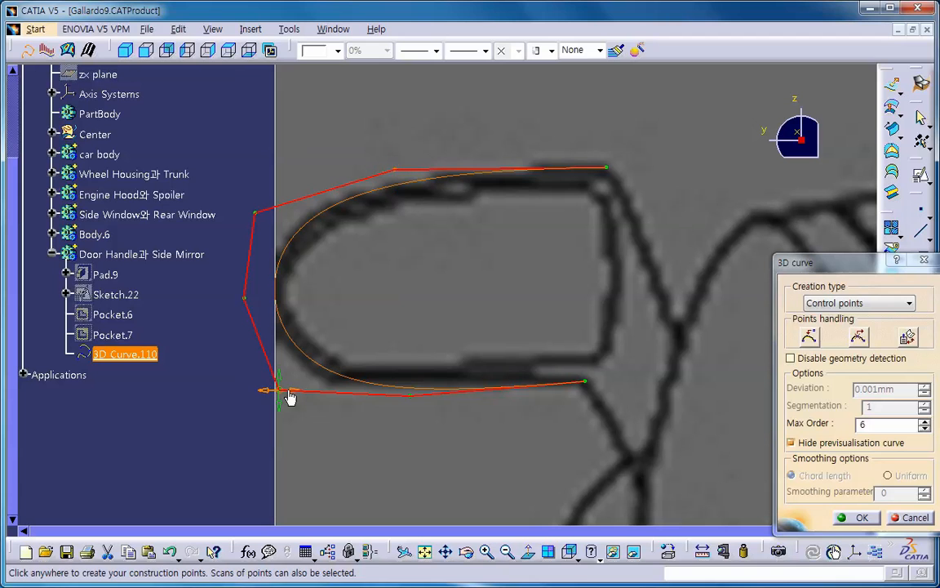
{"action": "left_click_drag", "start_coordinate": [283, 398], "coordinate": [283, 401]}
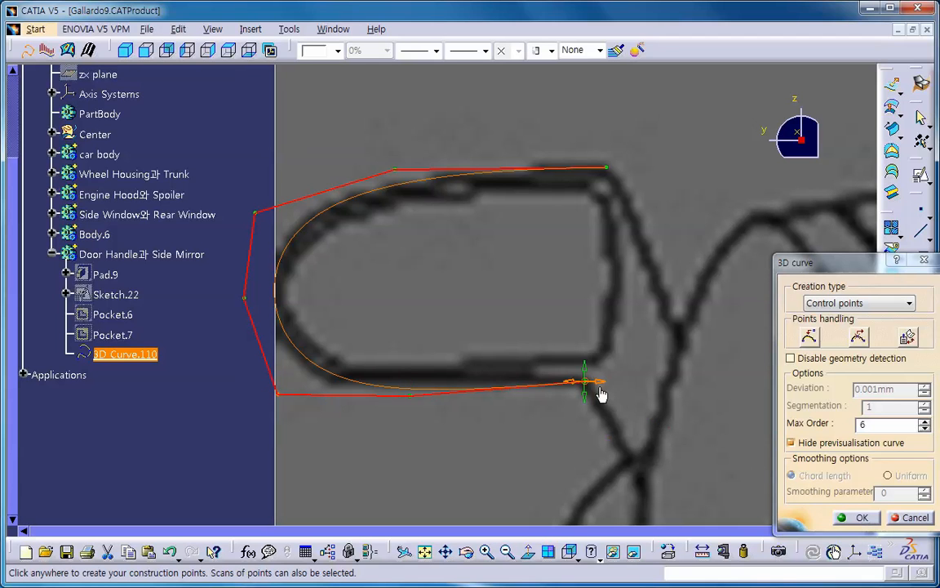
{"action": "left_click_drag", "start_coordinate": [604, 388], "coordinate": [595, 382]}
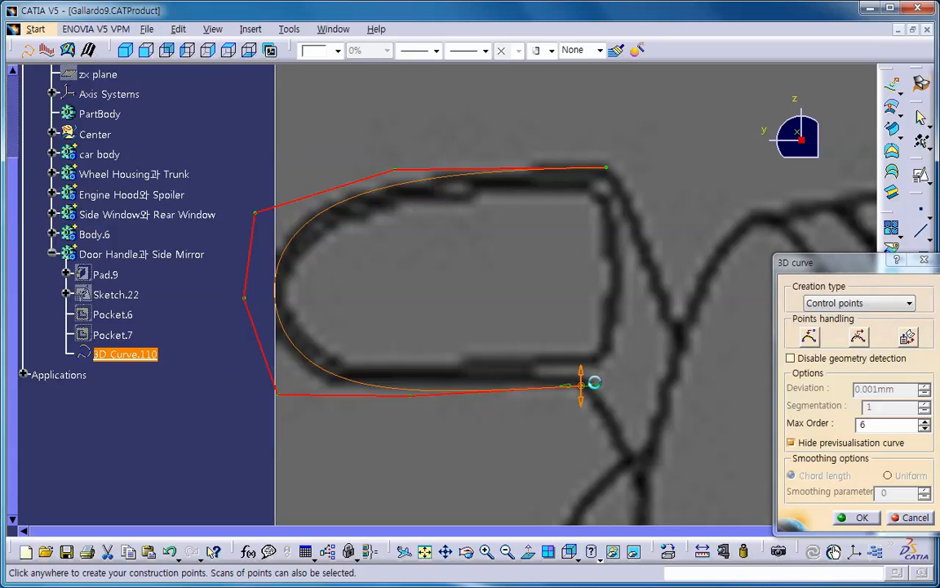
{"action": "left_click", "coordinate": [863, 518]}
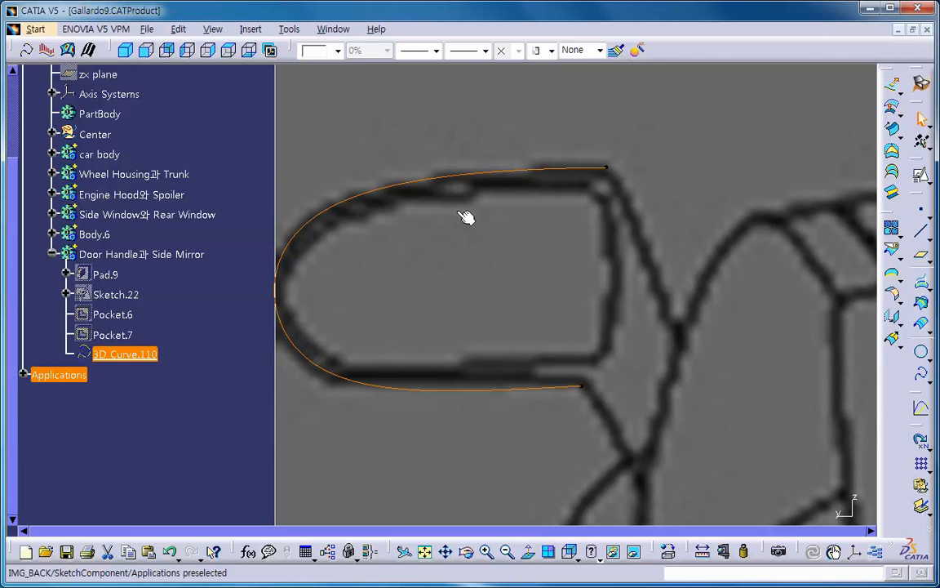
Step: Create a straight two-point 3D curve in the most visible plane along the side mirror's rear edge on the top-view blueprint, extending past both ends
{"action": "left_click", "coordinate": [125, 50]}
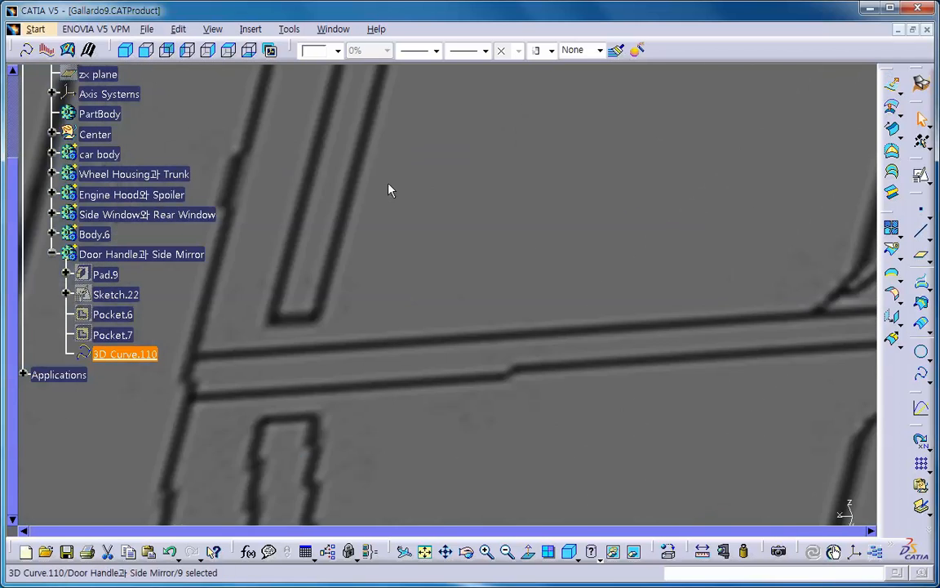
{"action": "mouse_move", "coordinate": [492, 217]}
{"action": "middle_mouse_down"}
{"action": "mouse_move", "coordinate": [448, 319]}
{"action": "mouse_move", "coordinate": [432, 392]}
{"action": "mouse_move", "coordinate": [479, 319]}
{"action": "mouse_move", "coordinate": [369, 357]}
{"action": "middle_mouse_up"}
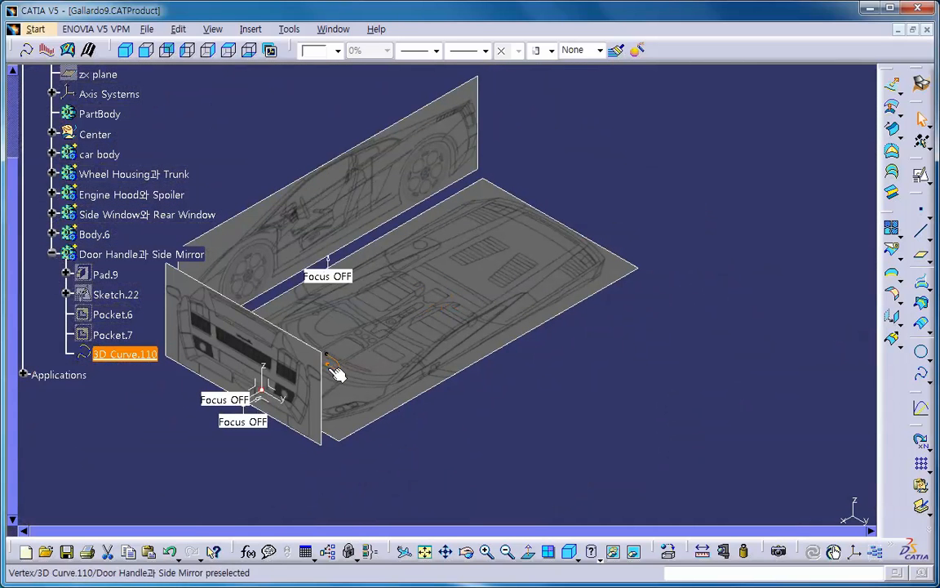
{"action": "mouse_move", "coordinate": [507, 312]}
{"action": "middle_mouse_down"}
{"action": "mouse_move", "coordinate": [493, 322]}
{"action": "mouse_move", "coordinate": [508, 324]}
{"action": "middle_mouse_up"}
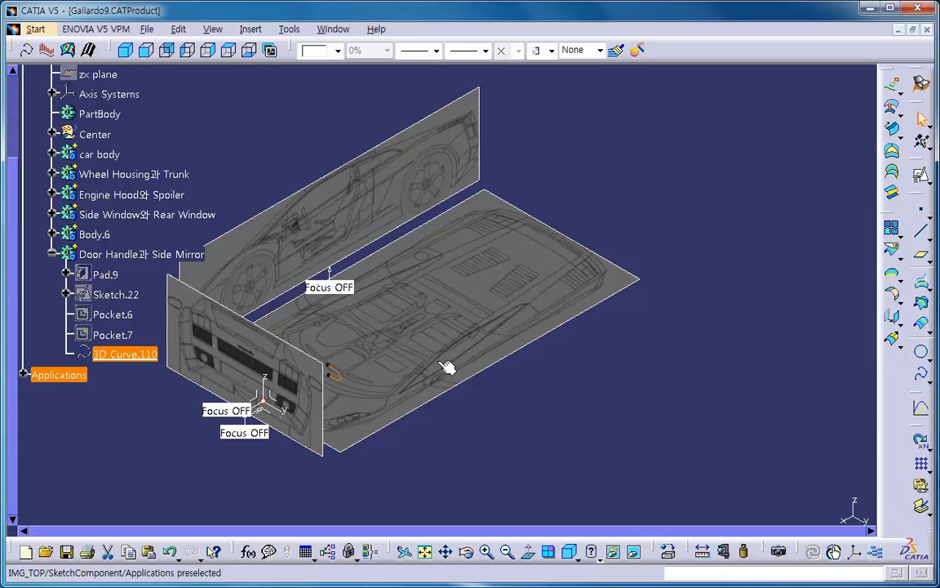
{"action": "left_click", "coordinate": [227, 49]}
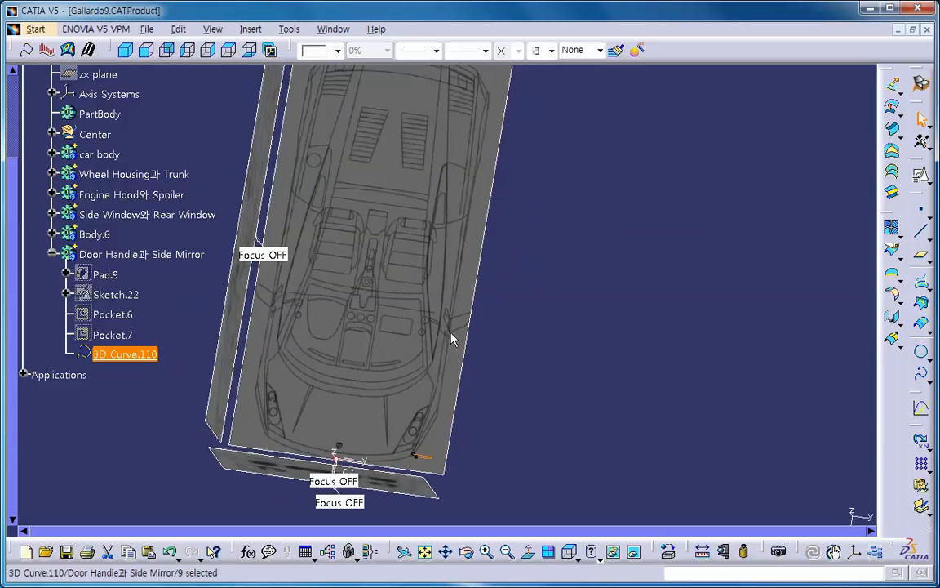
{"action": "middle_click_drag", "start_coordinate": [463, 372], "coordinate": [570, 147]}
{"action": "middle_click_drag", "start_coordinate": [515, 279], "coordinate": [546, 218]}
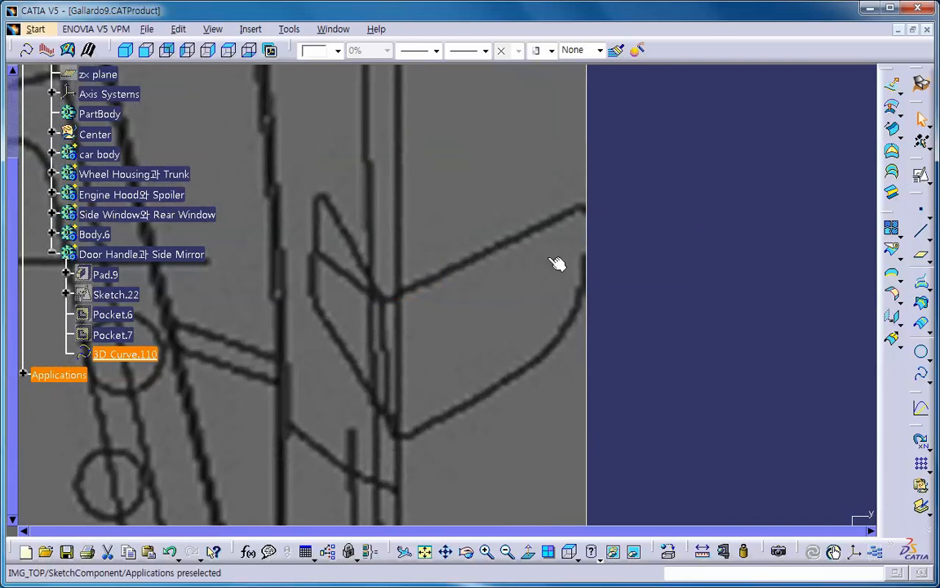
{"action": "middle_click_drag", "start_coordinate": [539, 279], "coordinate": [507, 321]}
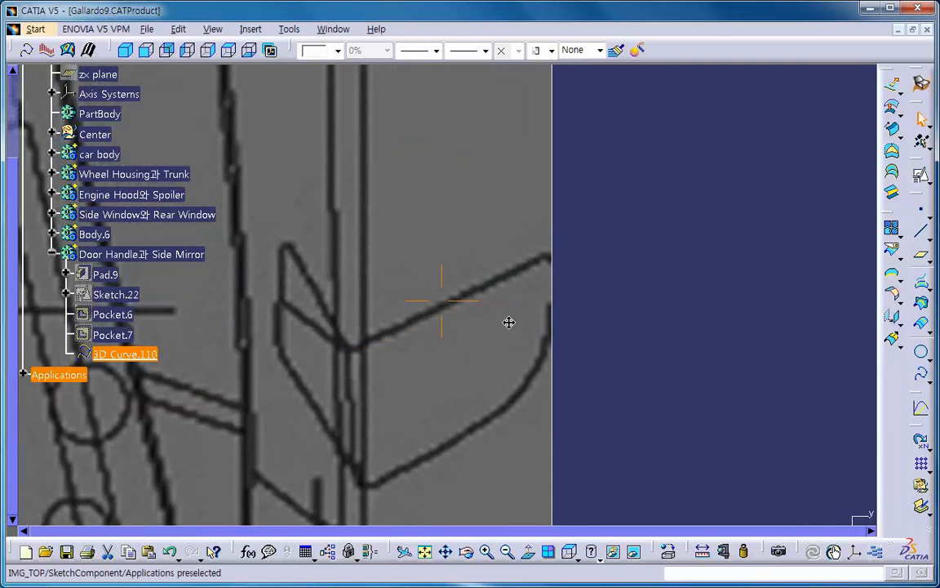
{"action": "left_click", "coordinate": [27, 51]}
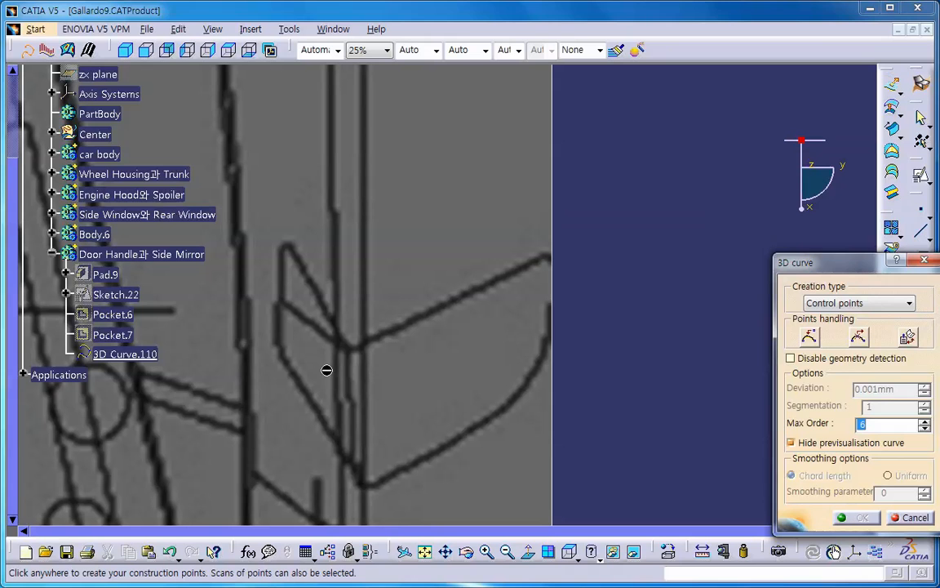
{"action": "right_click", "coordinate": [798, 174]}
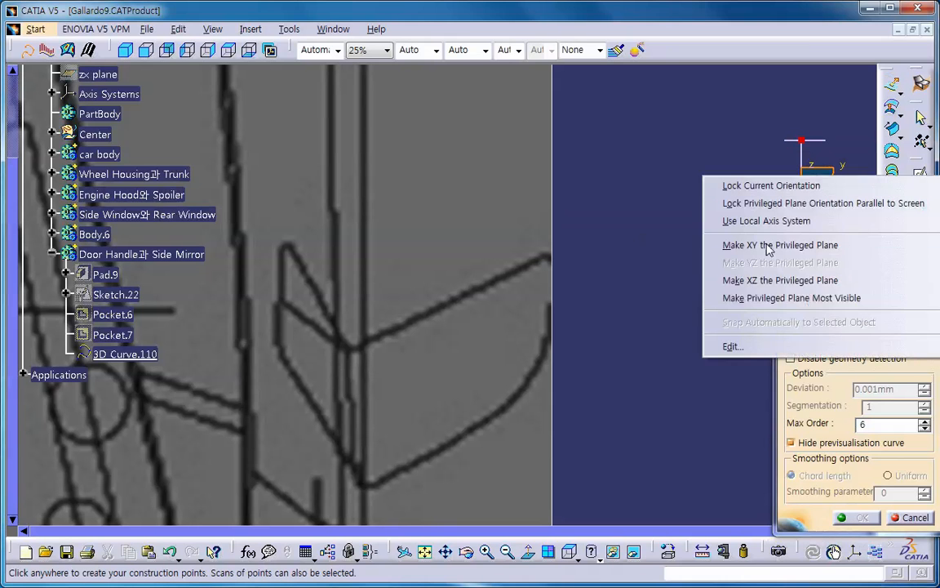
{"action": "left_click", "coordinate": [745, 301]}
{"action": "left_click", "coordinate": [449, 327]}
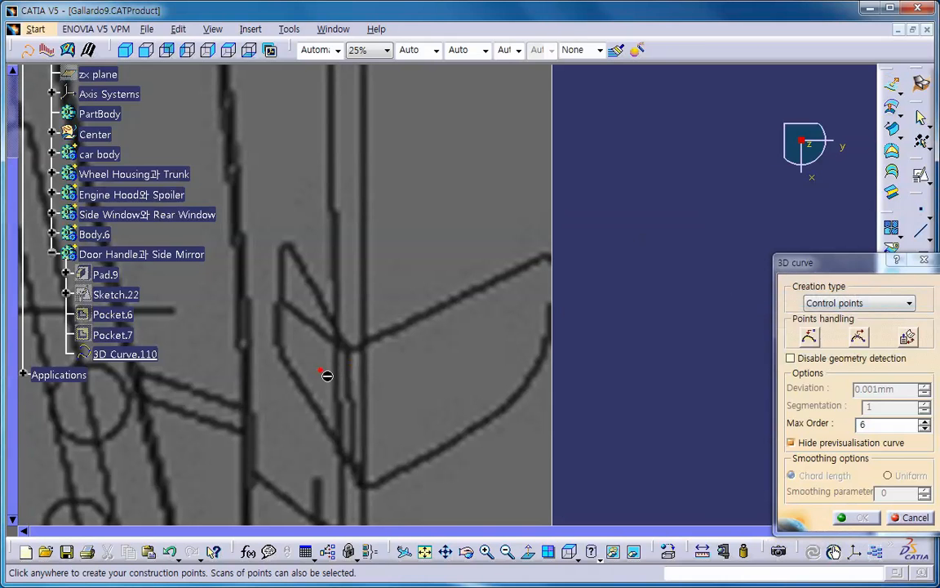
{"action": "left_click", "coordinate": [589, 236]}
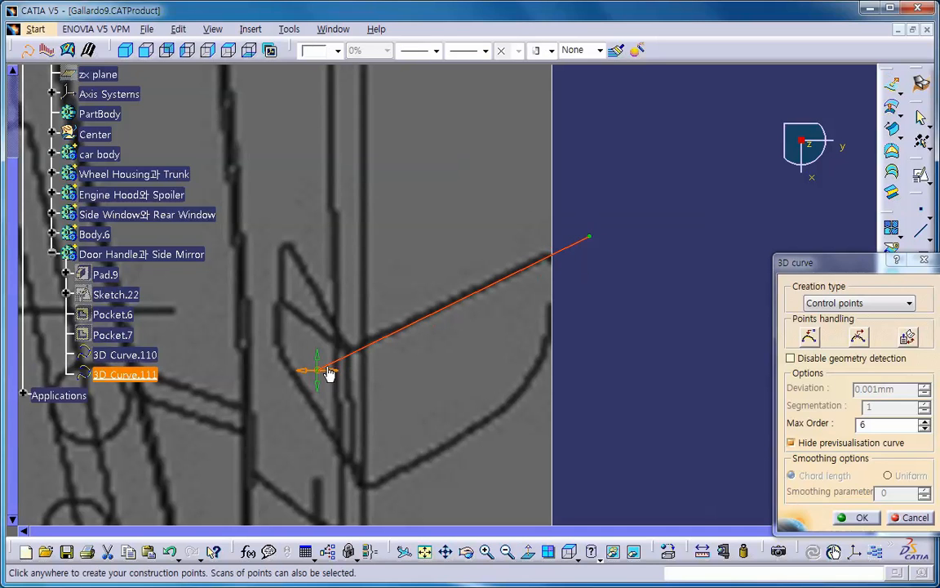
{"action": "left_click_drag", "start_coordinate": [323, 376], "coordinate": [314, 380]}
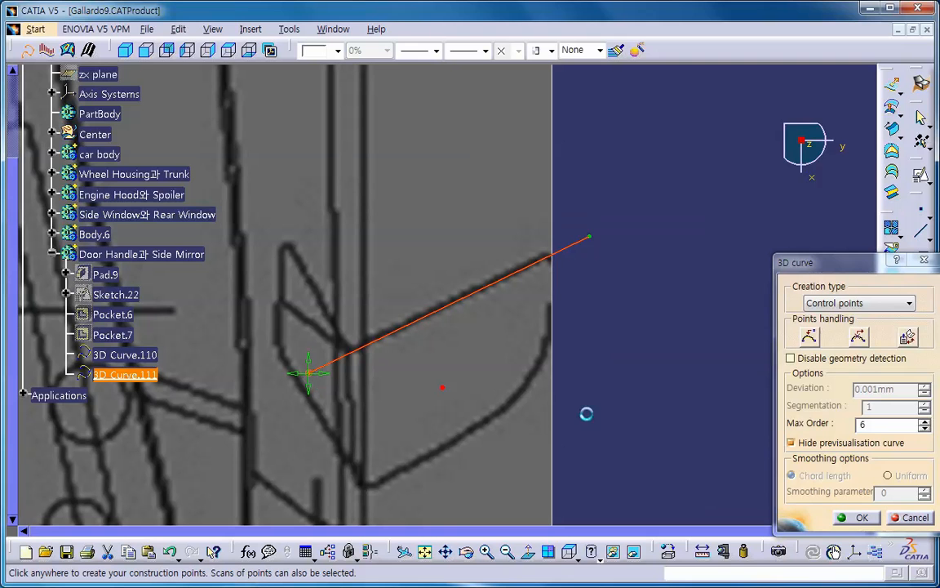
{"action": "left_click", "coordinate": [861, 518]}
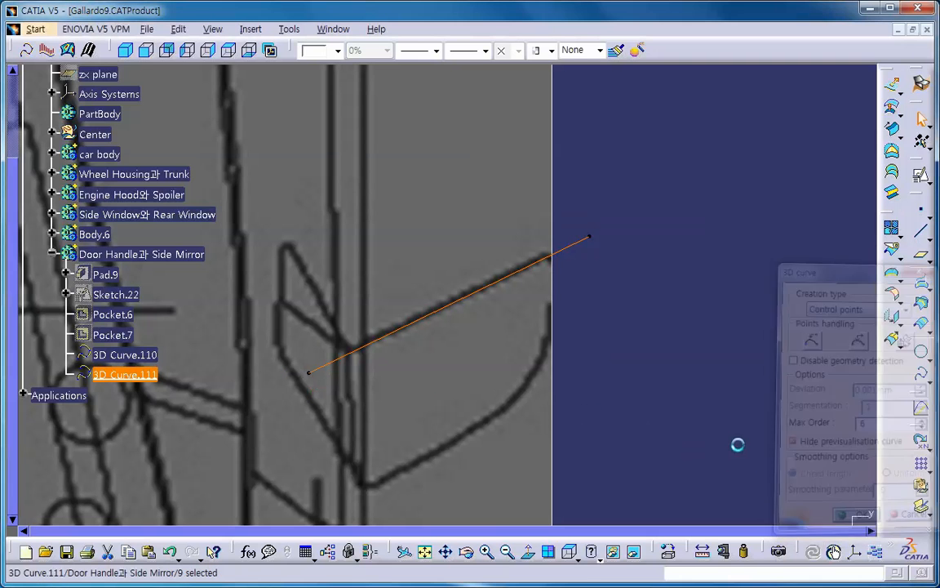
{"action": "left_click", "coordinate": [123, 49]}
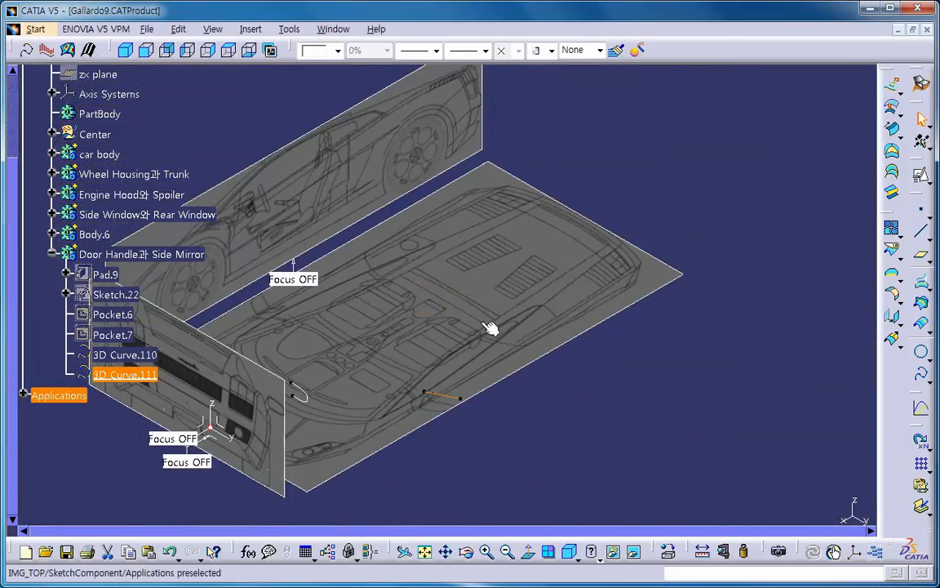
Step: Extrude the straight 3D curve along the Z component, with limits of 1064 mm and -681 mm spanning the mirror's height on the side blueprint
{"action": "left_click", "coordinate": [228, 50]}
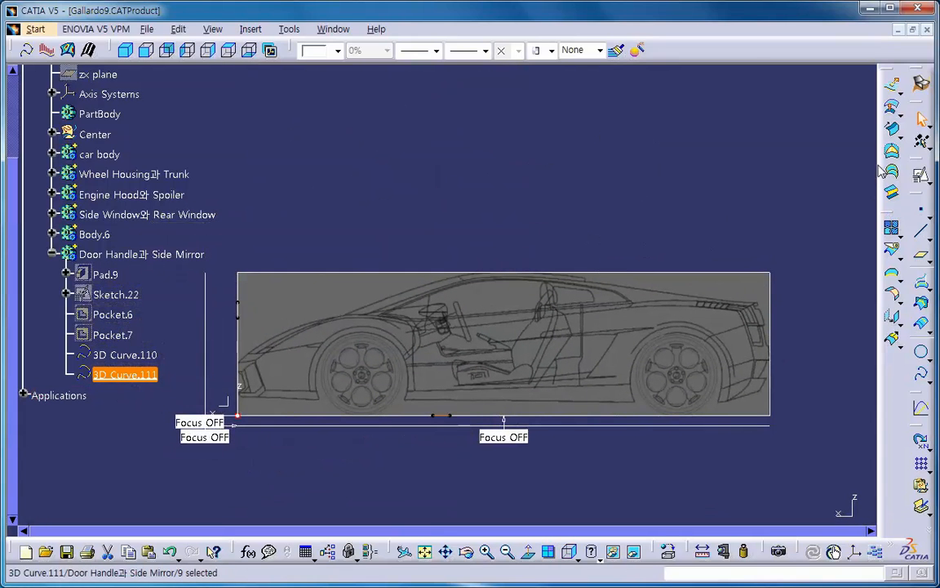
{"action": "left_click", "coordinate": [894, 86]}
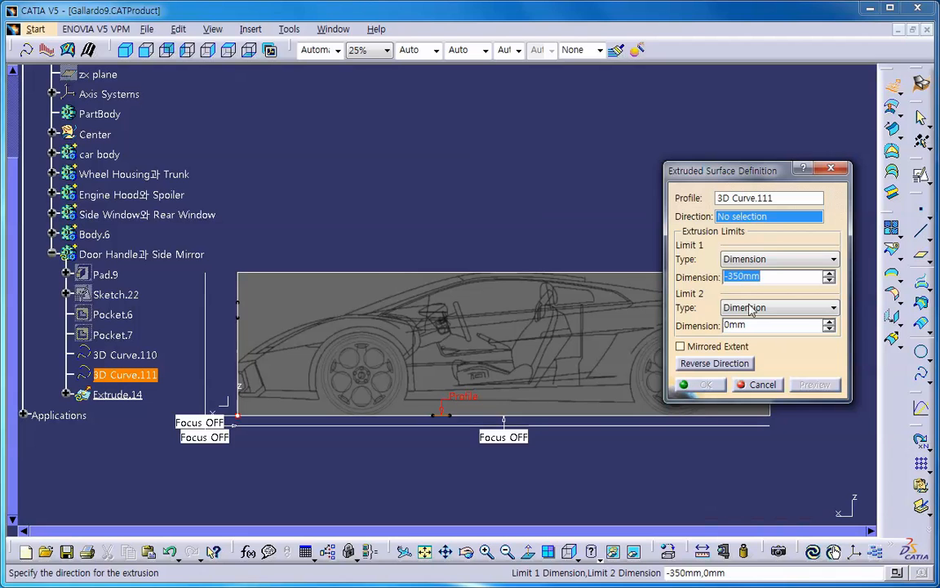
{"action": "right_click", "coordinate": [755, 219]}
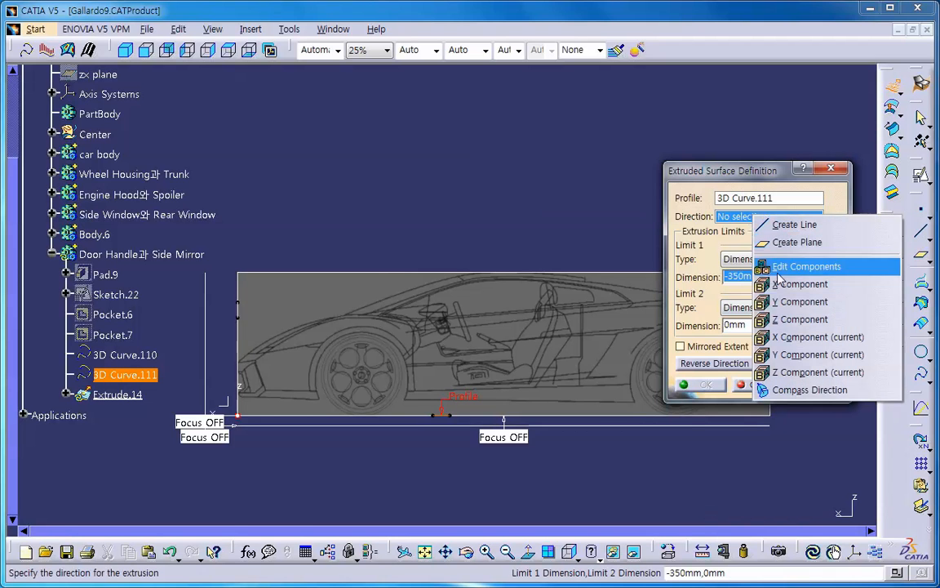
{"action": "left_click", "coordinate": [804, 319]}
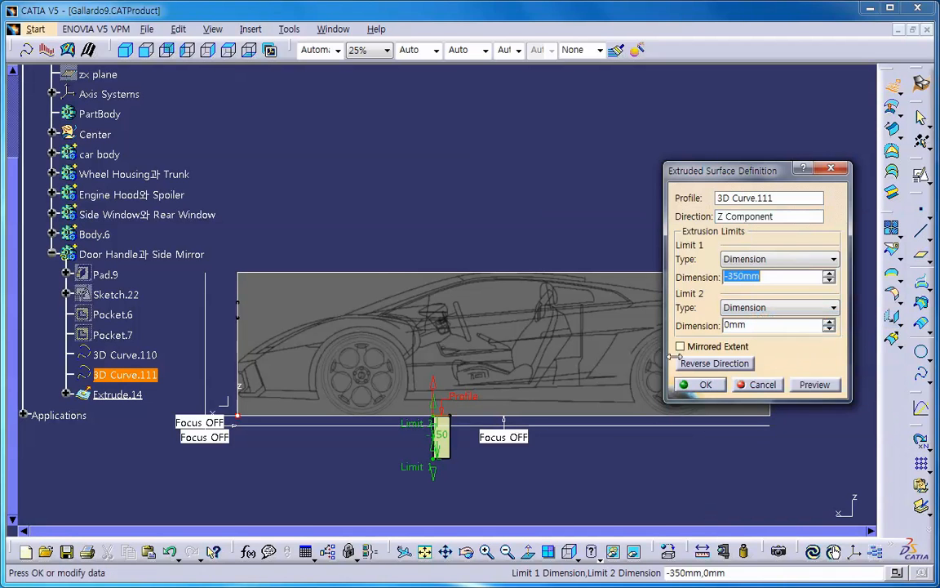
{"action": "left_click_drag", "start_coordinate": [437, 477], "coordinate": [444, 305]}
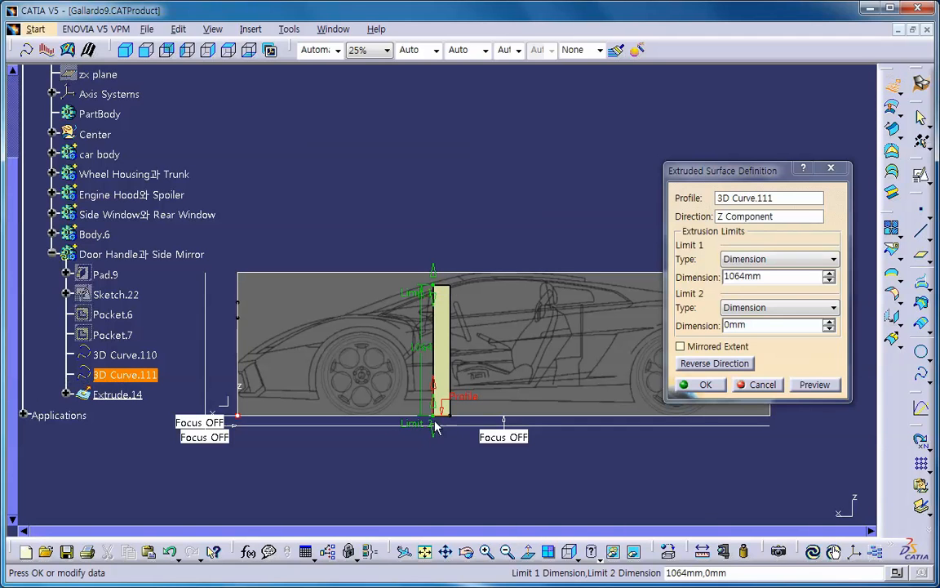
{"action": "left_click_drag", "start_coordinate": [438, 437], "coordinate": [456, 368]}
{"action": "middle_click_drag", "start_coordinate": [493, 339], "coordinate": [527, 196], "text": "ctrl"}
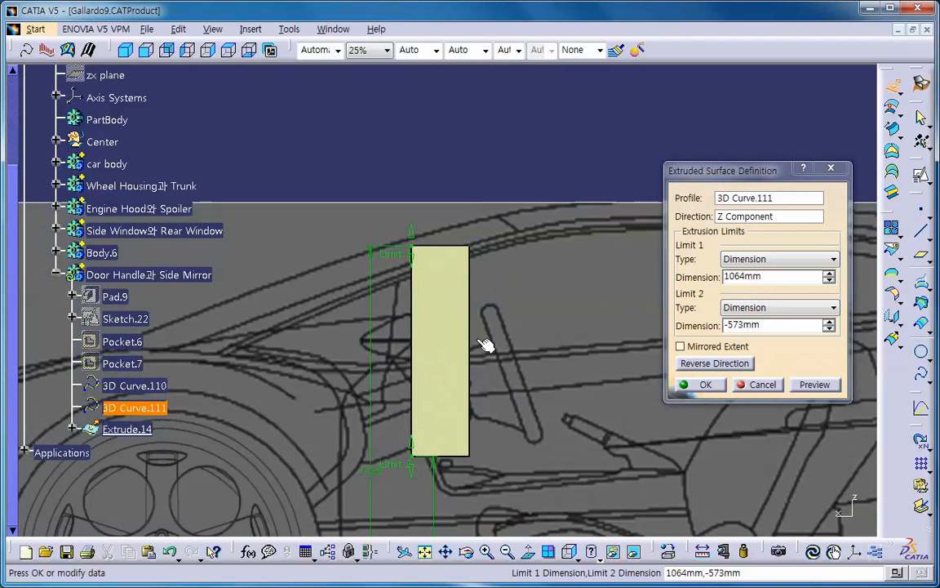
{"action": "left_click_drag", "start_coordinate": [415, 476], "coordinate": [427, 420]}
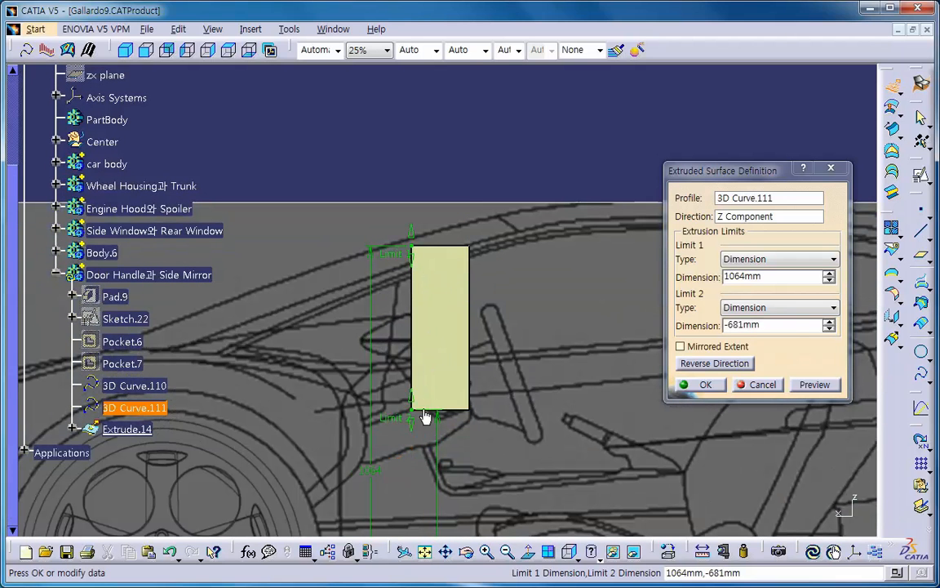
{"action": "left_click", "coordinate": [720, 384]}
{"action": "left_click", "coordinate": [720, 386]}
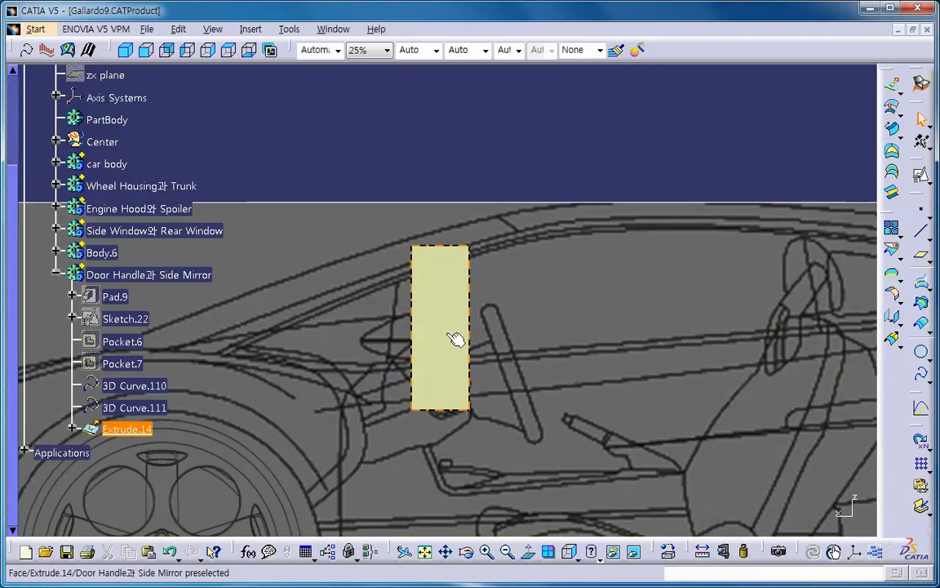
Step: Project the rear-view mirror outline curve onto the extruded surface along the X component
{"action": "middle_click_drag", "start_coordinate": [404, 343], "coordinate": [362, 418], "text": "ctrl"}
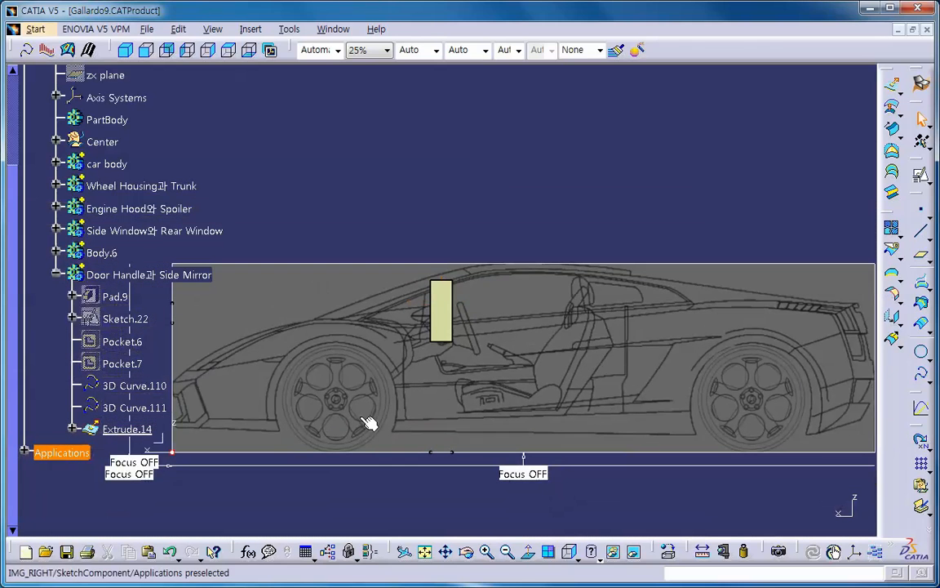
{"action": "middle_click_drag", "start_coordinate": [456, 331], "coordinate": [386, 362]}
{"action": "middle_click_drag", "start_coordinate": [368, 378], "coordinate": [339, 393]}
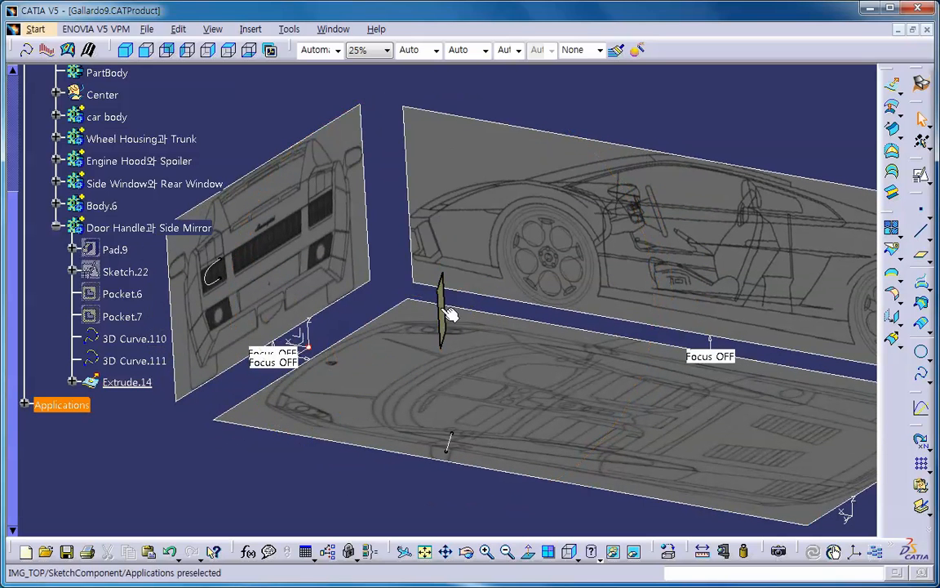
{"action": "middle_click_drag", "start_coordinate": [466, 319], "coordinate": [620, 339]}
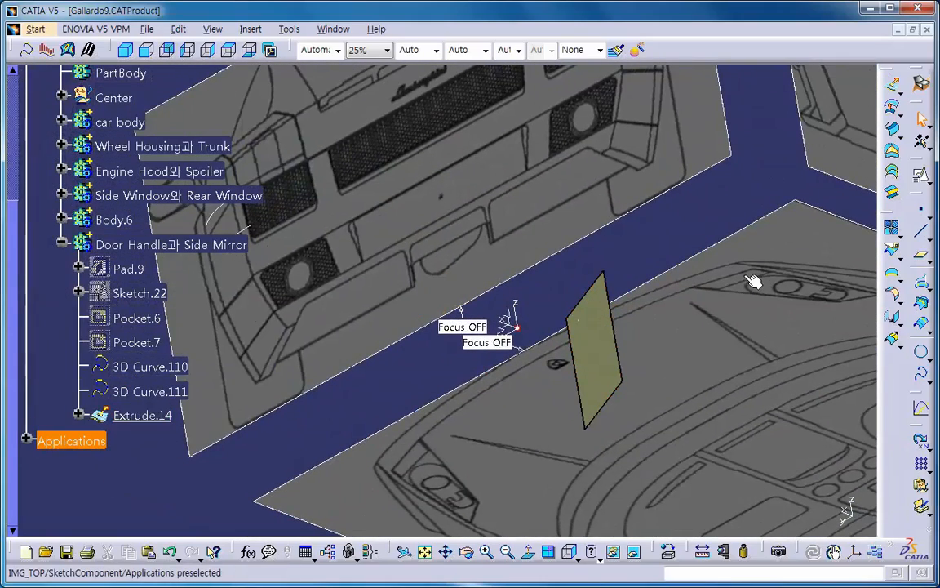
{"action": "left_click", "coordinate": [923, 286]}
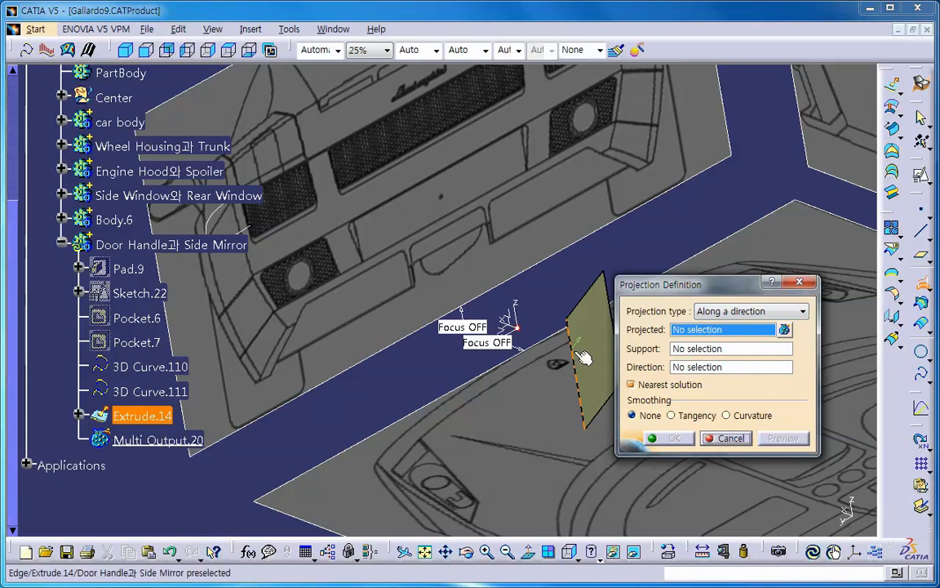
{"action": "left_click", "coordinate": [250, 247]}
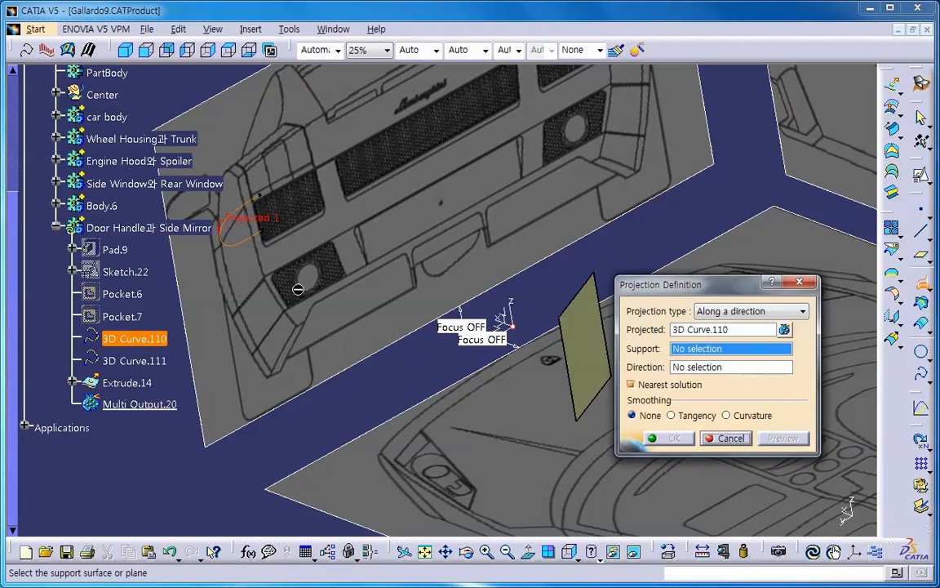
{"action": "left_click", "coordinate": [584, 343]}
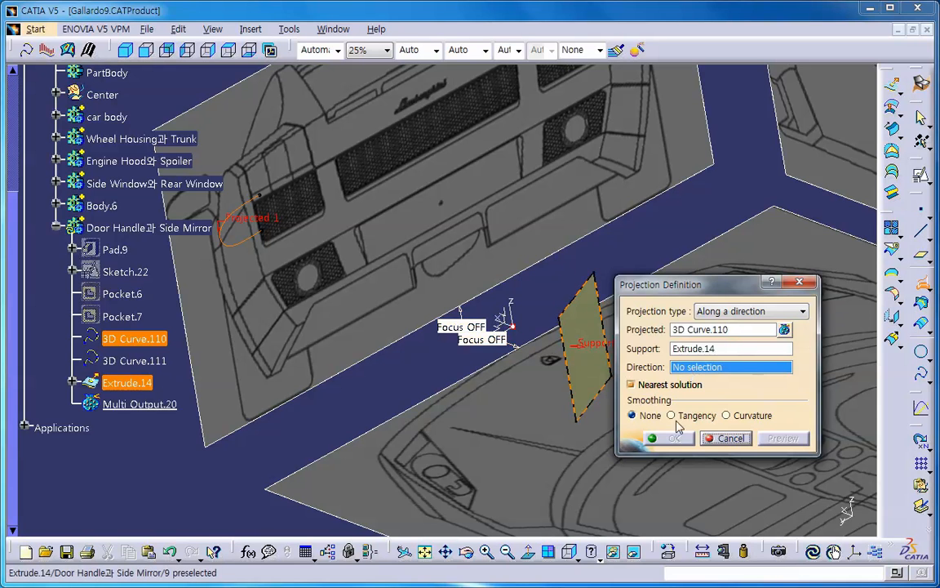
{"action": "right_click", "coordinate": [702, 368]}
{"action": "left_click", "coordinate": [743, 439]}
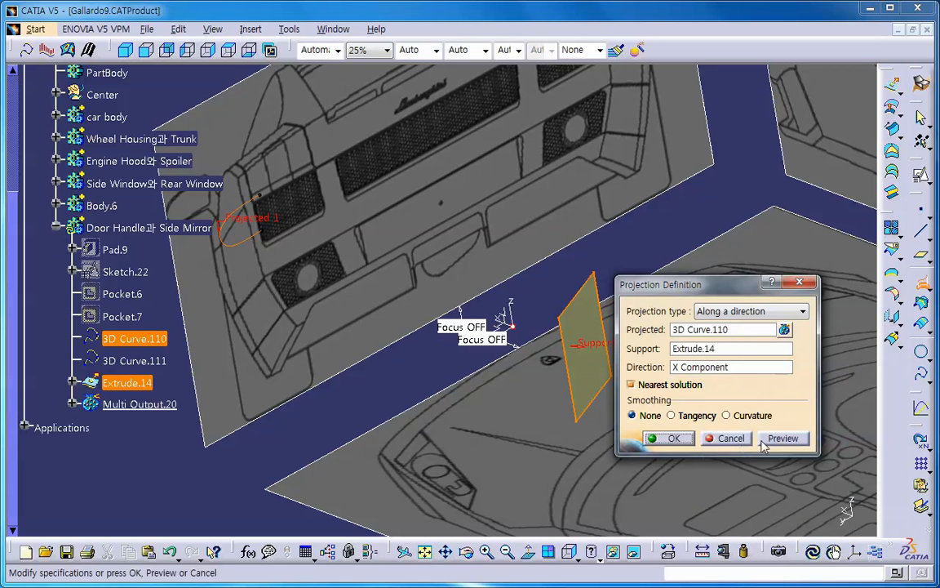
{"action": "left_click", "coordinate": [766, 442]}
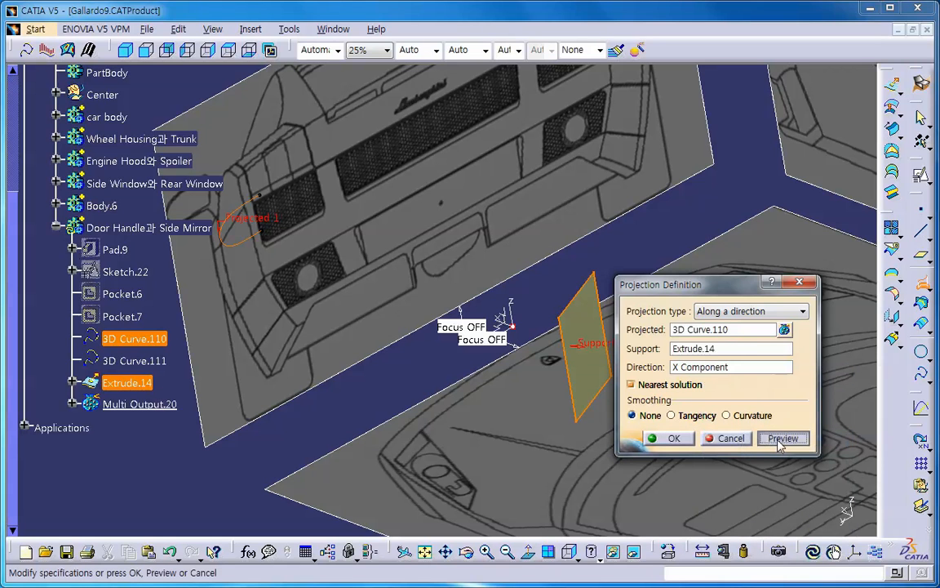
{"action": "left_click", "coordinate": [675, 439]}
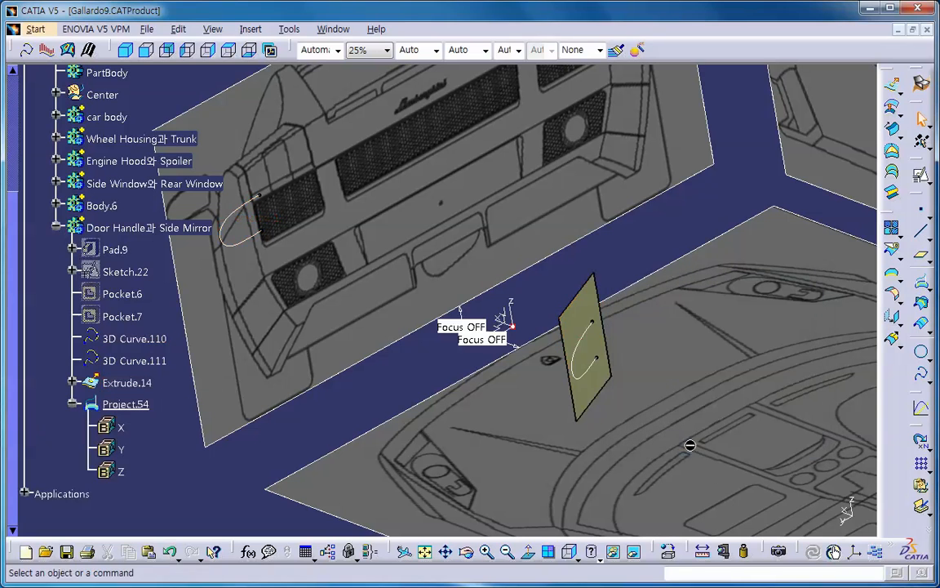
Step: Hide the extruded surface and the original mirror outline curve on the rear blueprint
{"action": "right_click", "coordinate": [576, 315]}
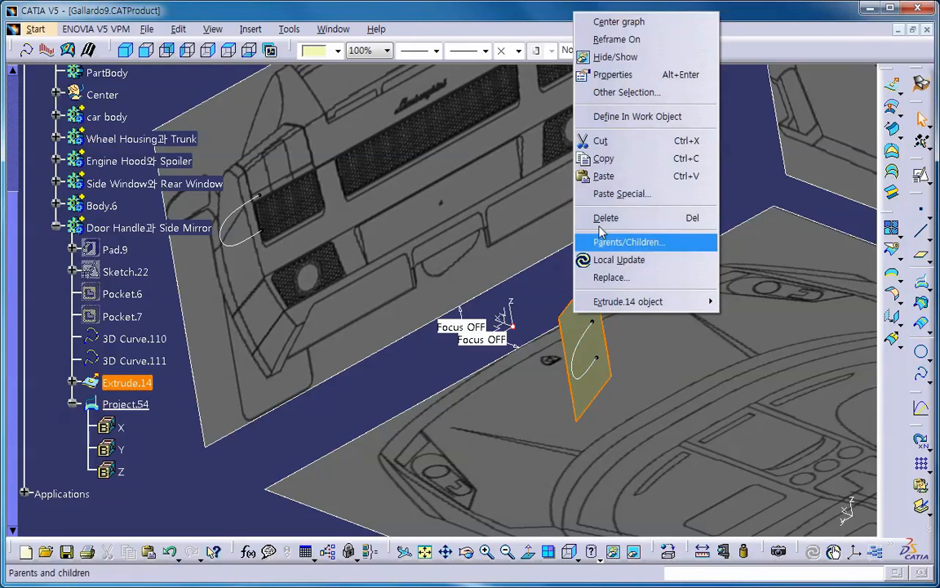
{"action": "left_click", "coordinate": [625, 61]}
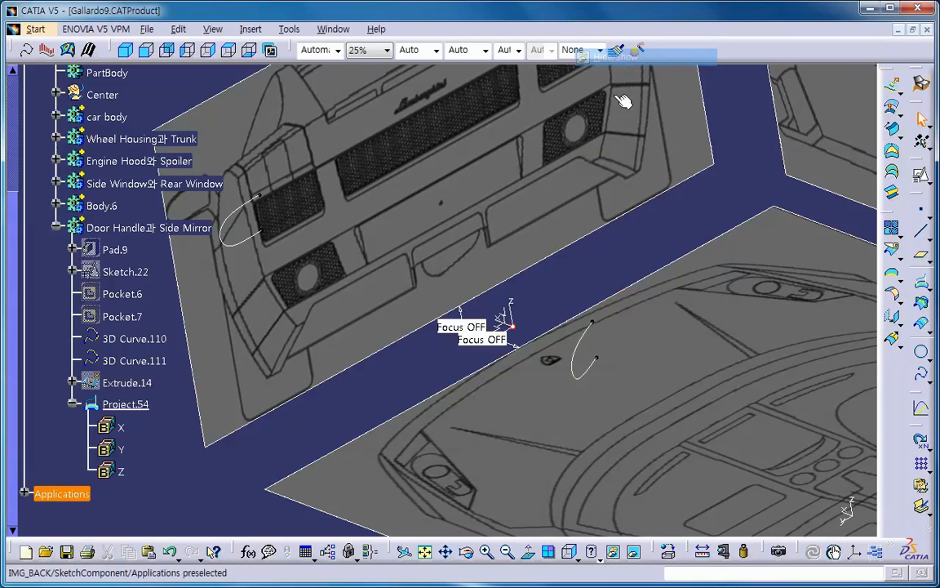
{"action": "left_click", "coordinate": [239, 213]}
{"action": "right_click", "coordinate": [238, 213]}
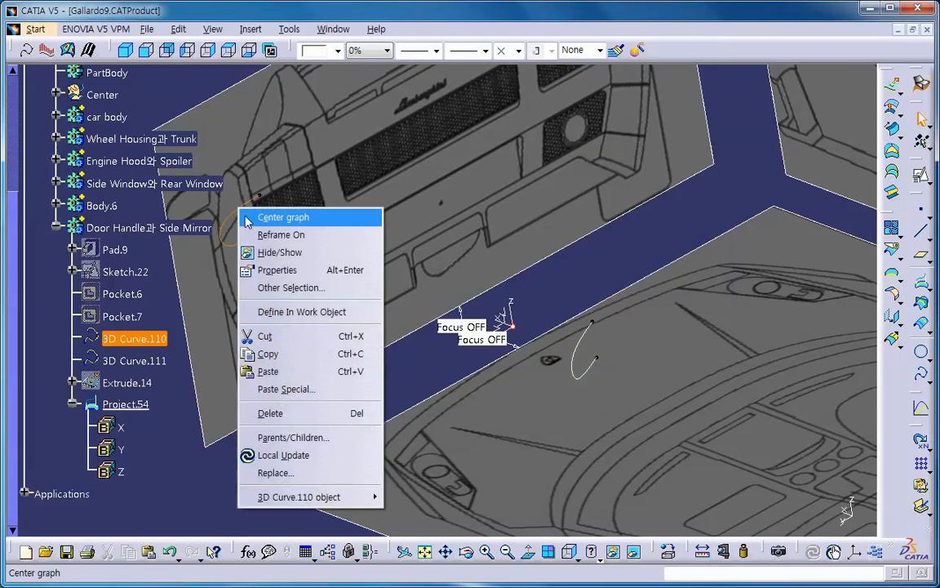
{"action": "left_click", "coordinate": [293, 249]}
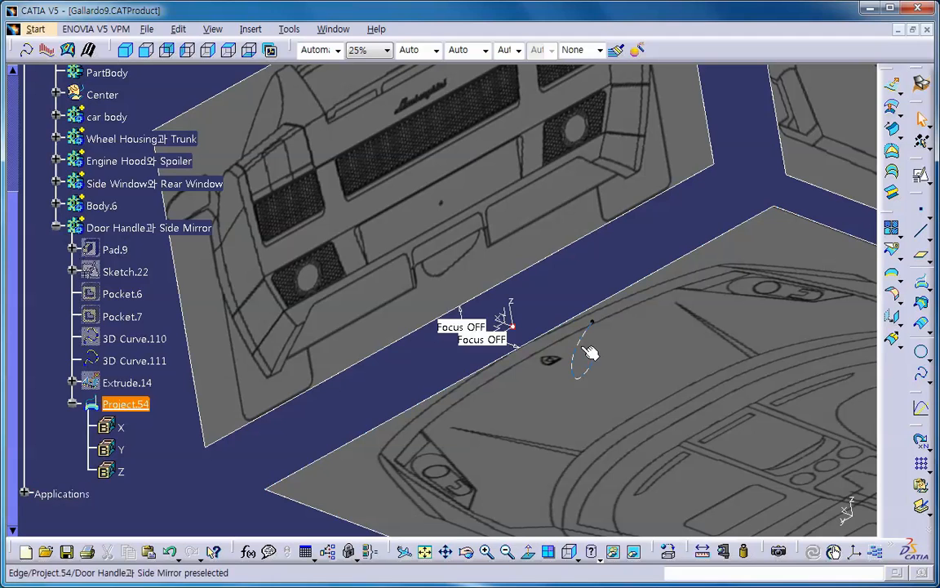
Step: Hide the rear-view blueprint image and bring the front-view blueprint image back into the visible space
{"action": "left_click", "coordinate": [208, 50]}
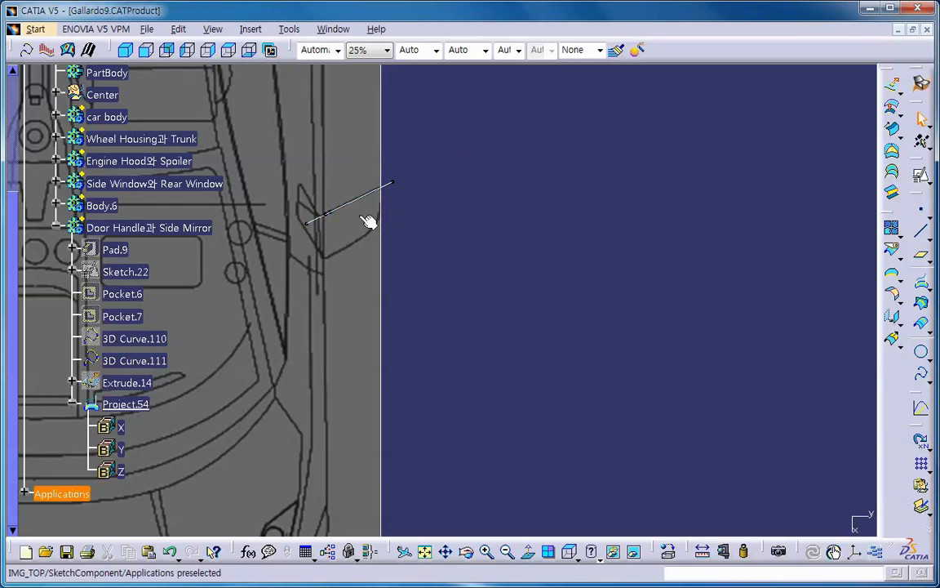
{"action": "mouse_move", "coordinate": [367, 217]}
{"action": "middle_mouse_down", "text": "ctrl"}
{"action": "mouse_move", "coordinate": [380, 195]}
{"action": "mouse_move", "coordinate": [359, 180]}
{"action": "mouse_move", "coordinate": [367, 264]}
{"action": "middle_mouse_up", "text": "ctrl"}
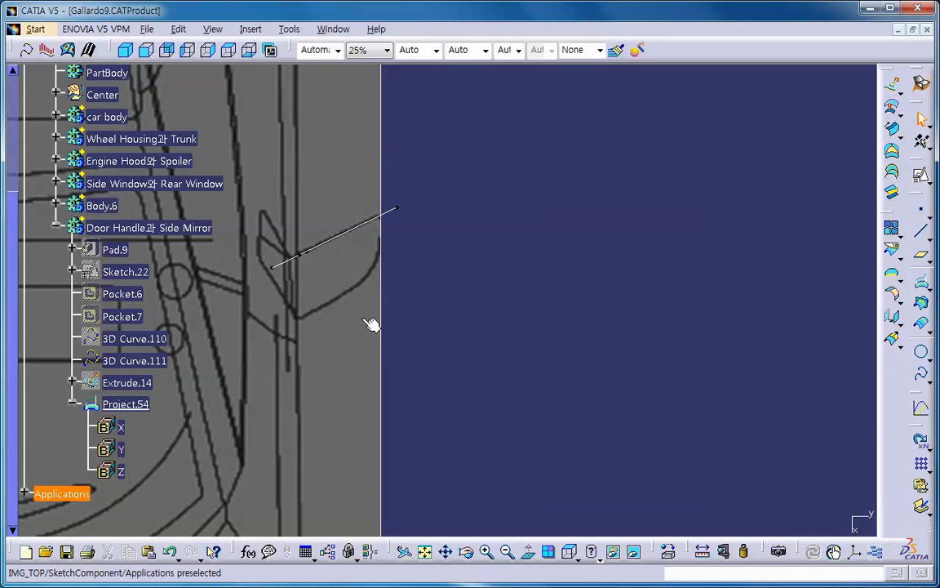
{"action": "middle_click_drag", "start_coordinate": [438, 295], "coordinate": [416, 380], "text": "ctrl"}
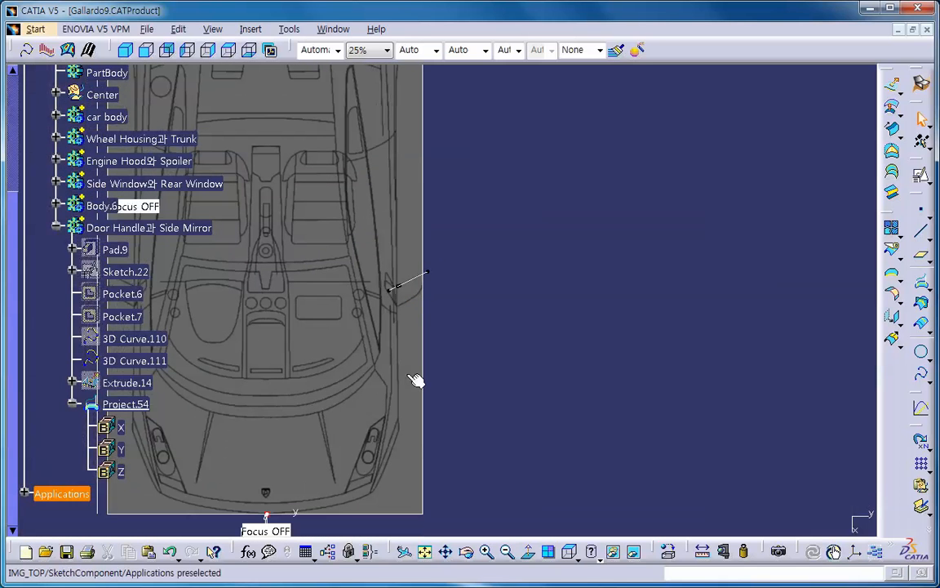
{"action": "left_click", "coordinate": [124, 50]}
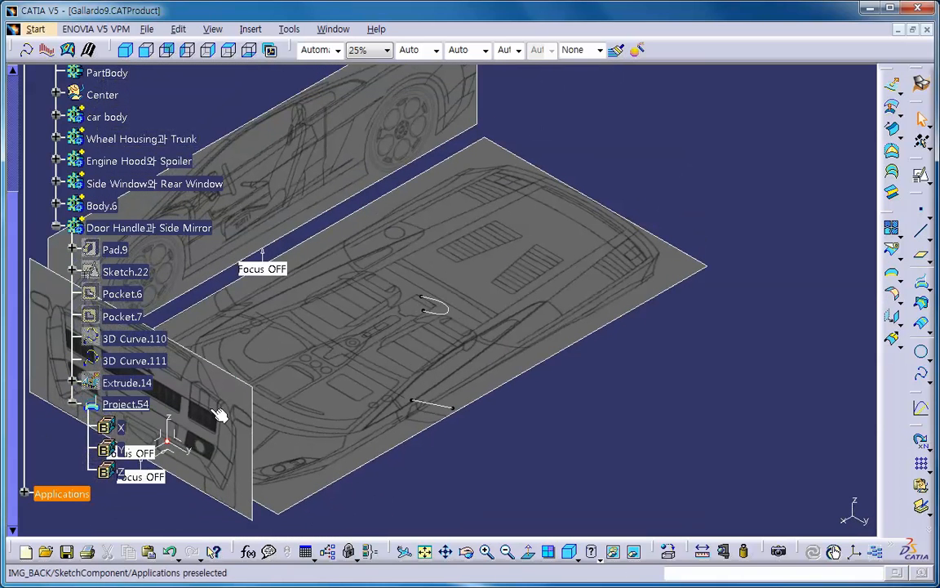
{"action": "right_click", "coordinate": [208, 390]}
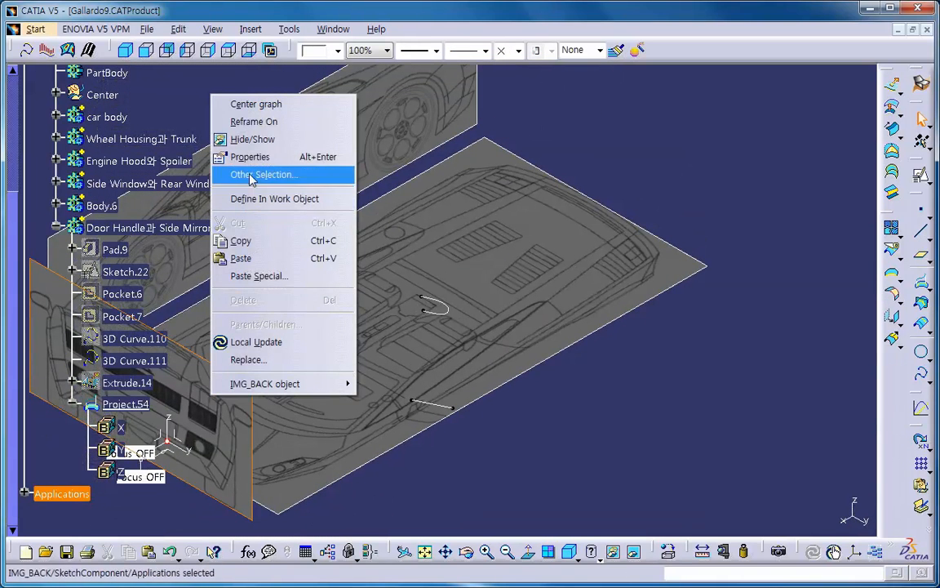
{"action": "left_click", "coordinate": [248, 140]}
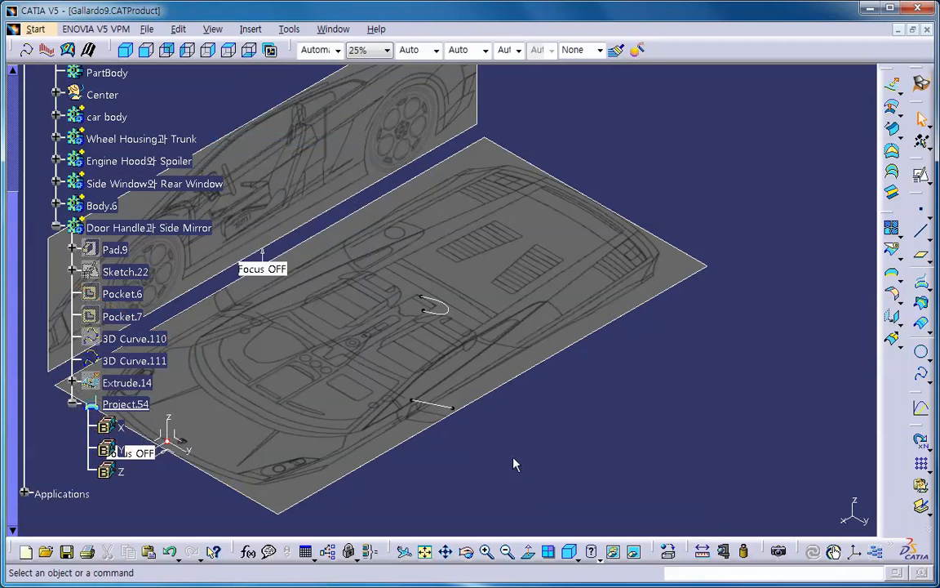
{"action": "left_click", "coordinate": [634, 551]}
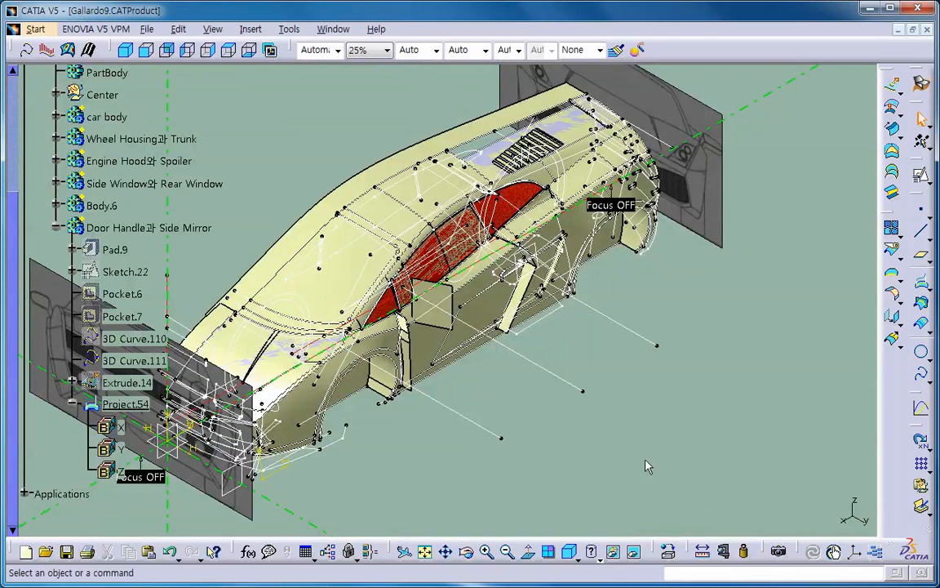
{"action": "right_click", "coordinate": [712, 171]}
{"action": "left_click", "coordinate": [745, 219]}
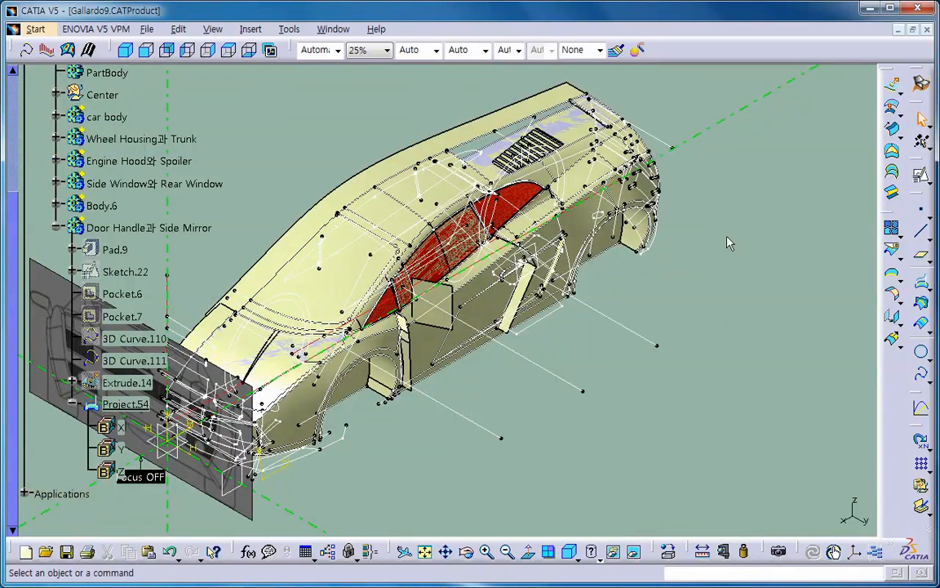
{"action": "left_click", "coordinate": [633, 552]}
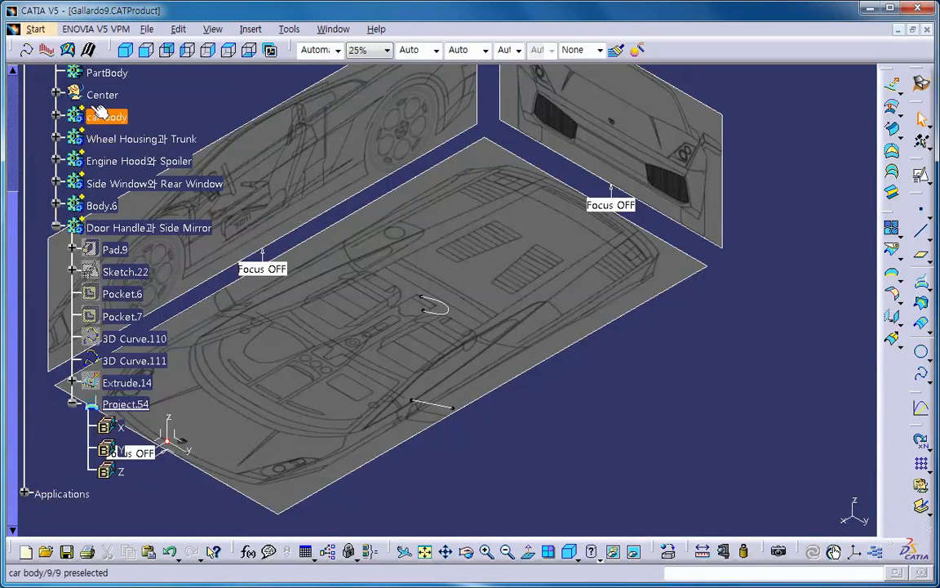
Step: Start a control-point 3D curve from the projected outline's outermost point to the inner end of the mirror's centre line on the front blueprint
{"action": "left_click", "coordinate": [147, 50]}
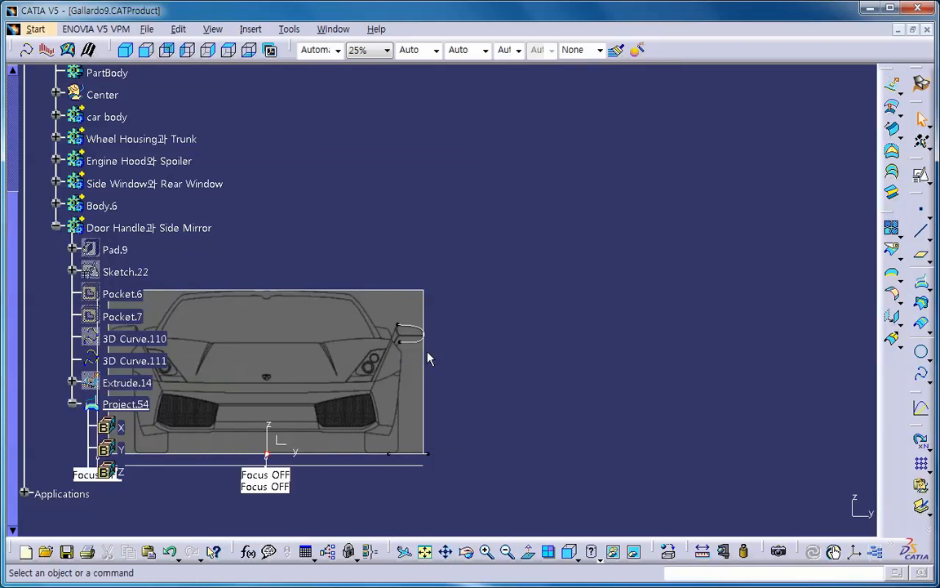
{"action": "middle_click_drag", "start_coordinate": [430, 357], "coordinate": [468, 237], "text": "ctrl"}
{"action": "middle_click_drag", "start_coordinate": [372, 349], "coordinate": [448, 206]}
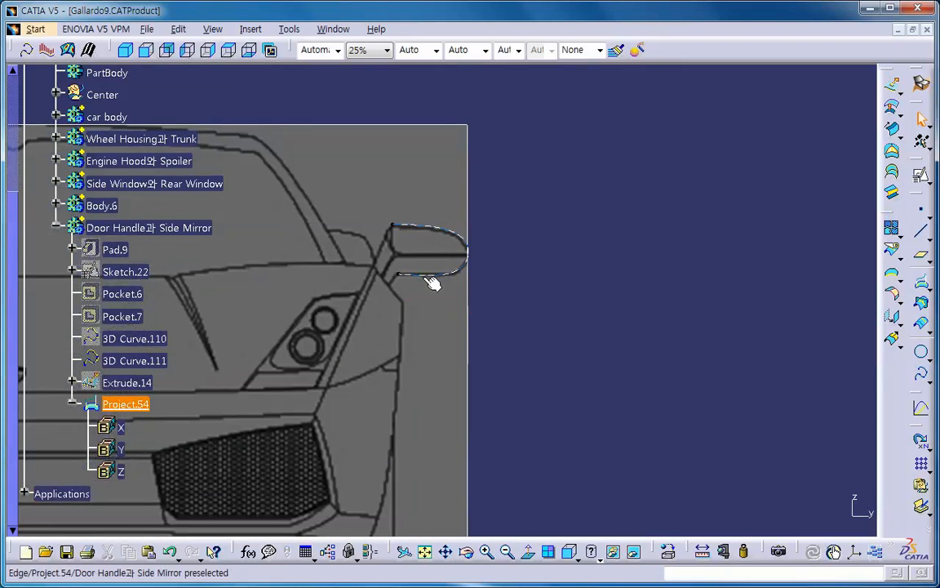
{"action": "middle_click_drag", "start_coordinate": [434, 284], "coordinate": [466, 186], "text": "ctrl"}
{"action": "middle_click_drag", "start_coordinate": [387, 212], "coordinate": [524, 276], "text": "ctrl"}
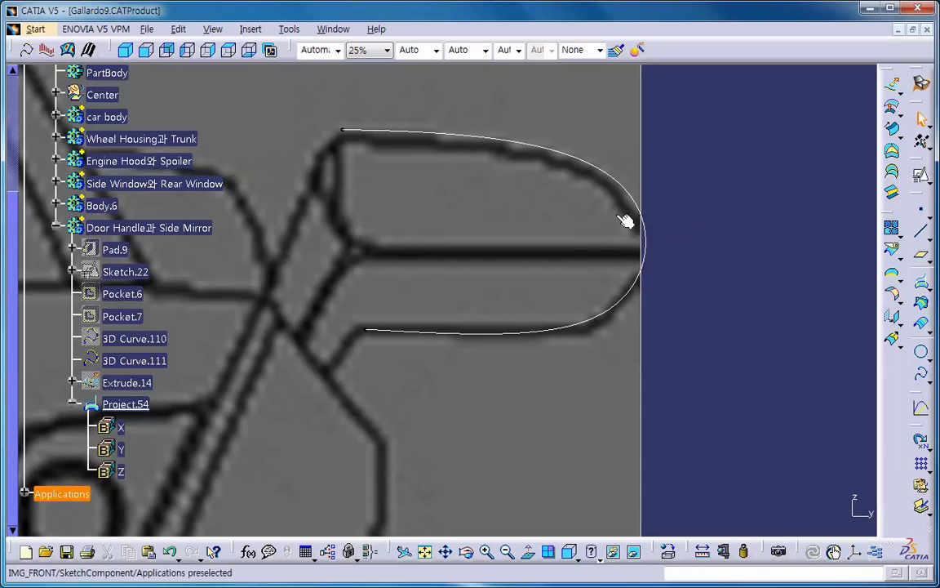
{"action": "left_click", "coordinate": [28, 51]}
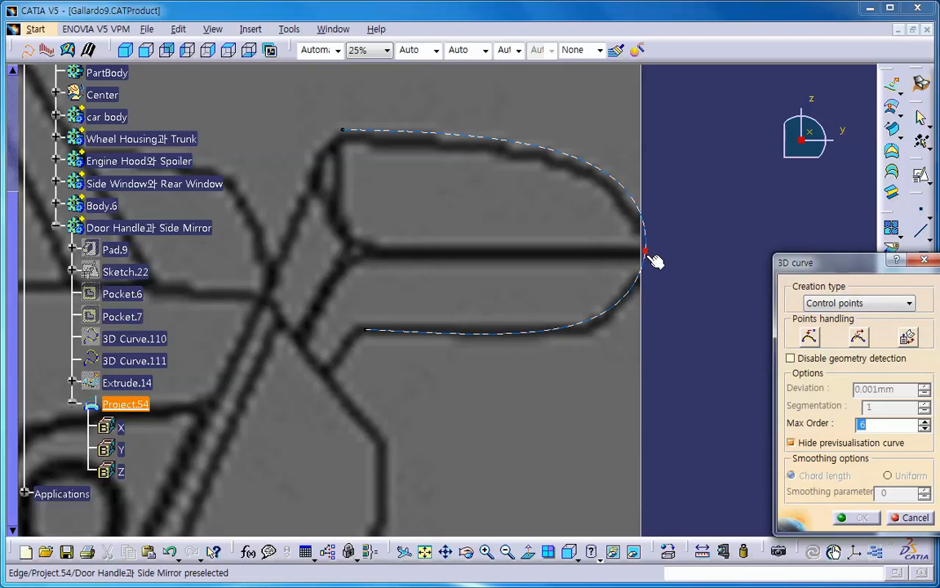
{"action": "middle_click_drag", "start_coordinate": [651, 262], "coordinate": [667, 227], "text": "ctrl"}
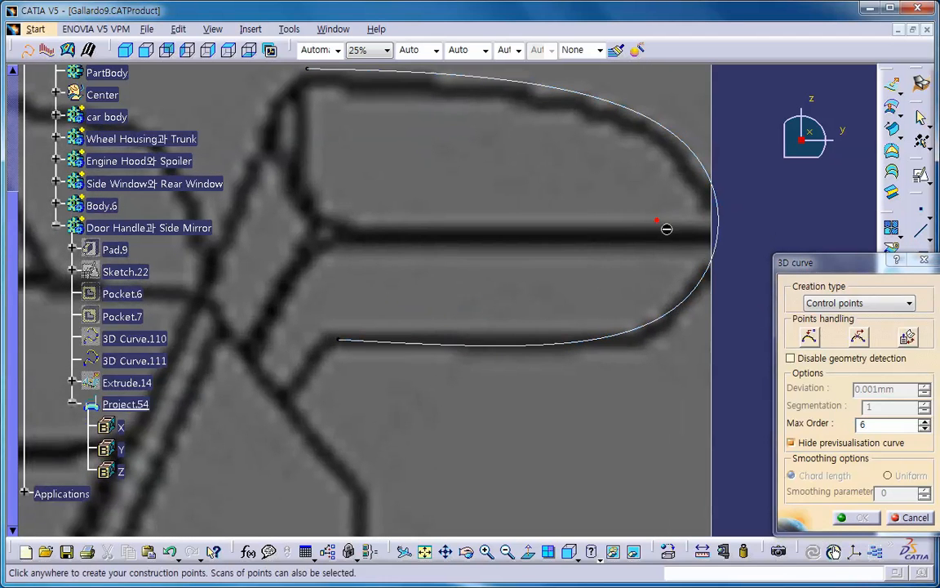
{"action": "left_click", "coordinate": [718, 235]}
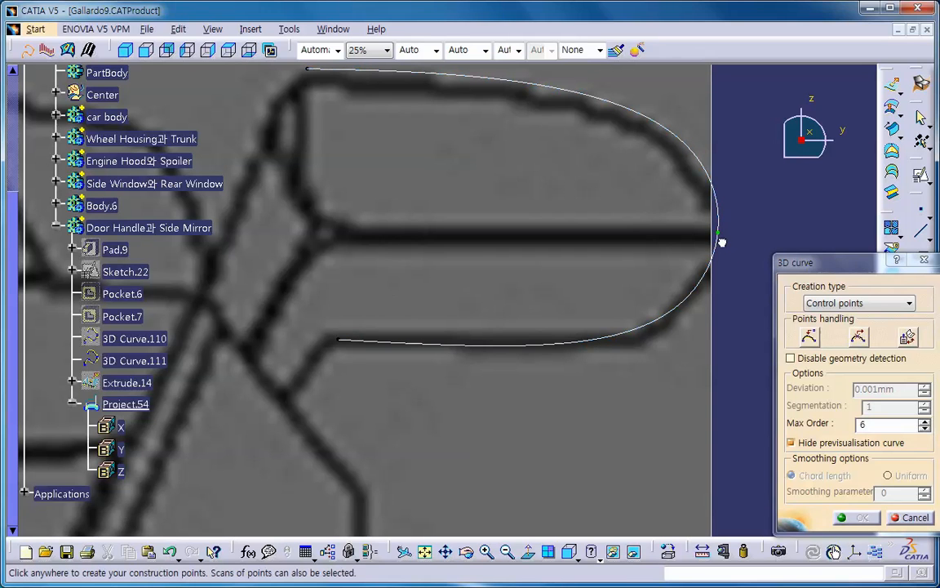
{"action": "left_click", "coordinate": [324, 232]}
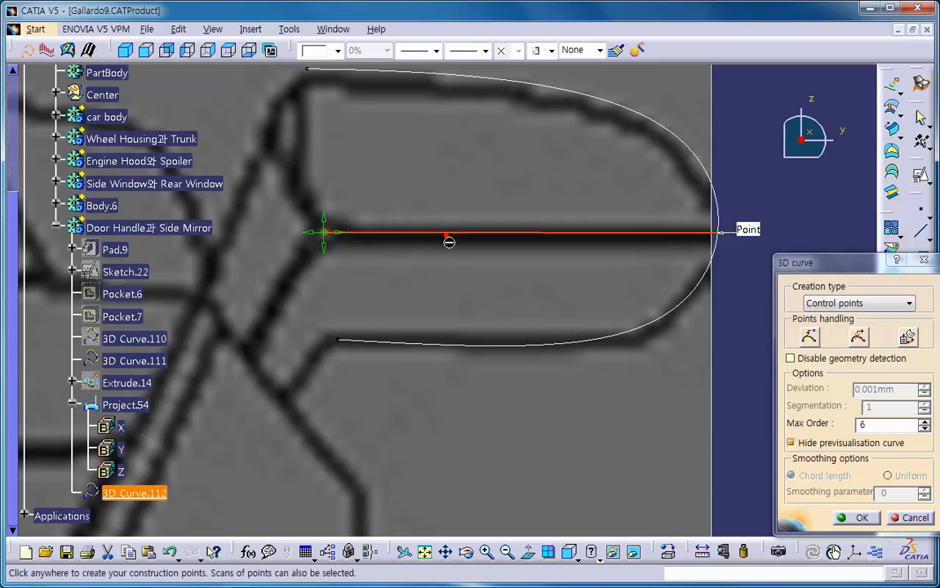
Step: Move the 3D curve's inner end point along X onto the mirror housing's front inner corner on the top blueprint
{"action": "left_click", "coordinate": [231, 51]}
{"action": "middle_click_drag", "start_coordinate": [447, 180], "coordinate": [421, 318], "text": "ctrl"}
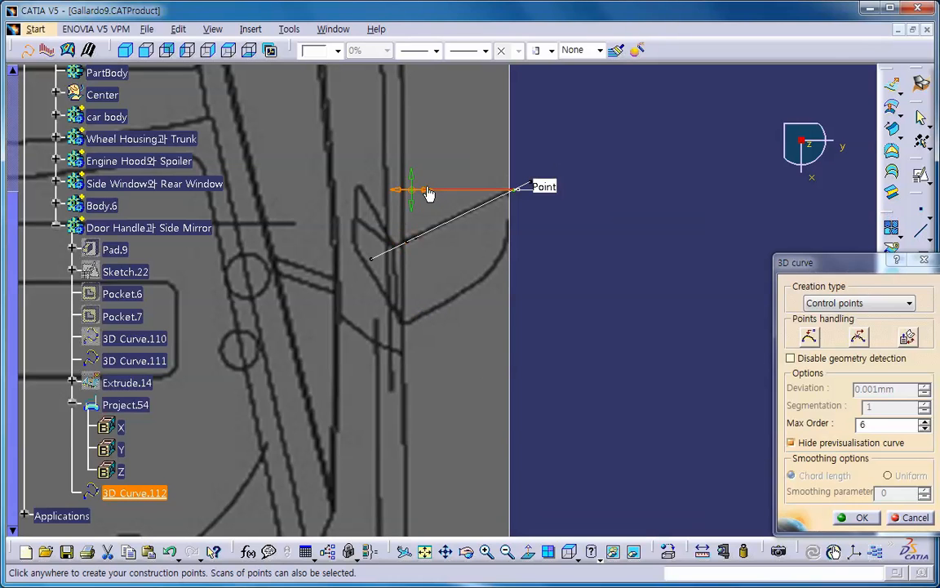
{"action": "left_click_drag", "start_coordinate": [414, 188], "coordinate": [410, 320]}
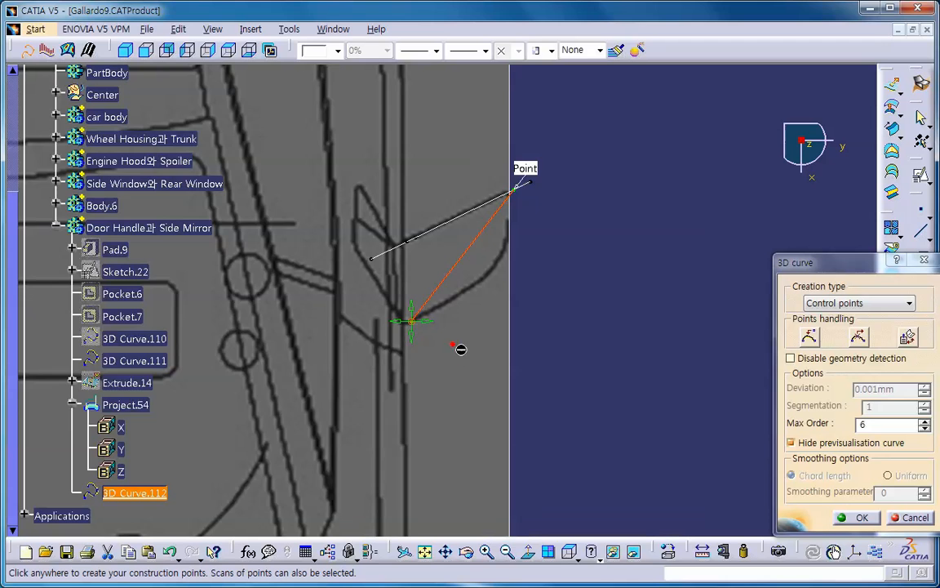
{"action": "middle_click_drag", "start_coordinate": [463, 347], "coordinate": [485, 274], "text": "ctrl"}
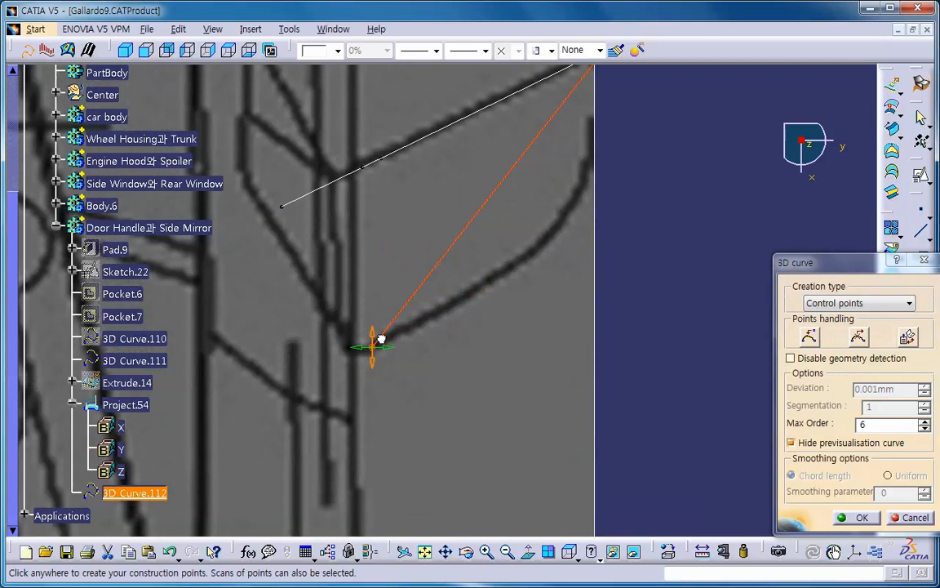
{"action": "middle_click_drag", "start_coordinate": [396, 346], "coordinate": [485, 353], "text": "ctrl"}
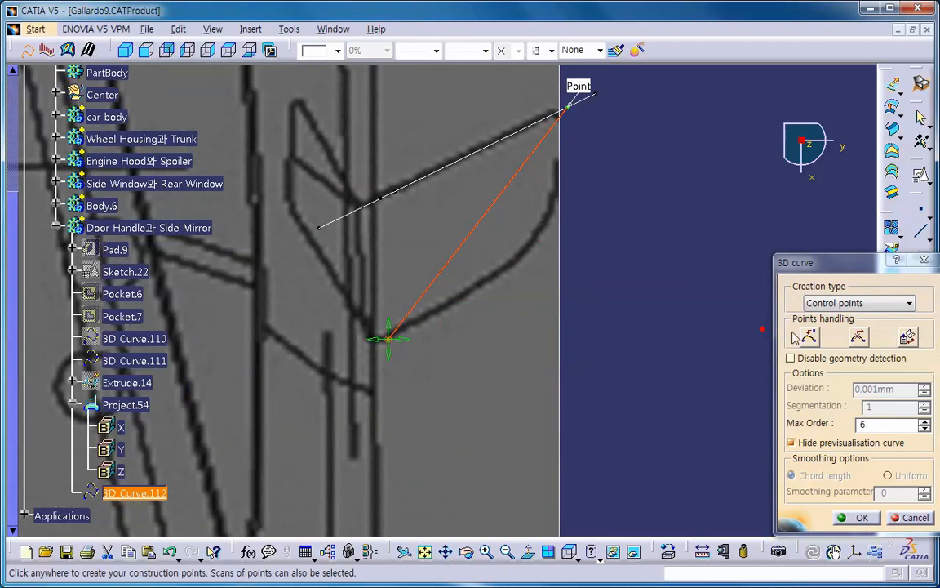
Step: Insert two control points on the straight 3D curve, one near its middle and one nearer the mirror's outer tip
{"action": "left_click", "coordinate": [805, 337]}
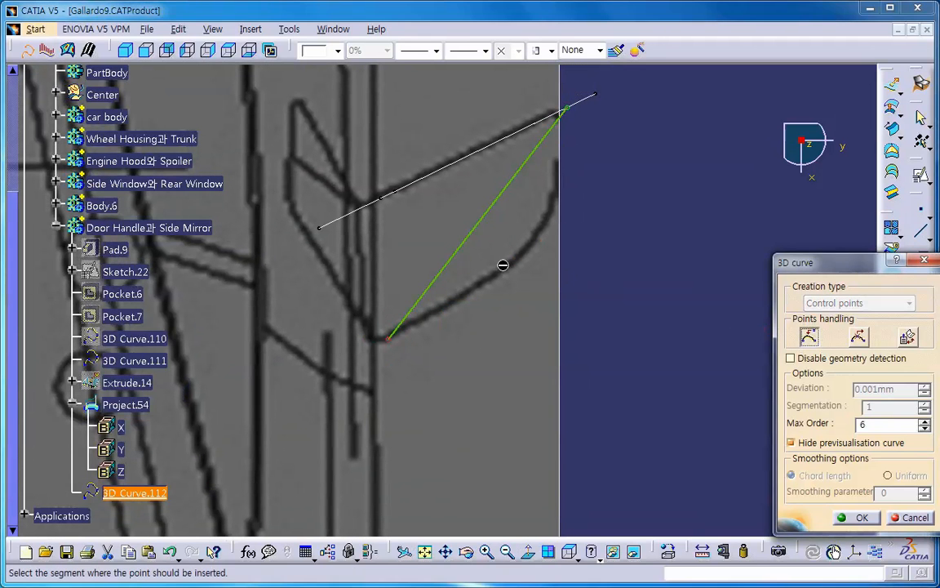
{"action": "left_click", "coordinate": [451, 260]}
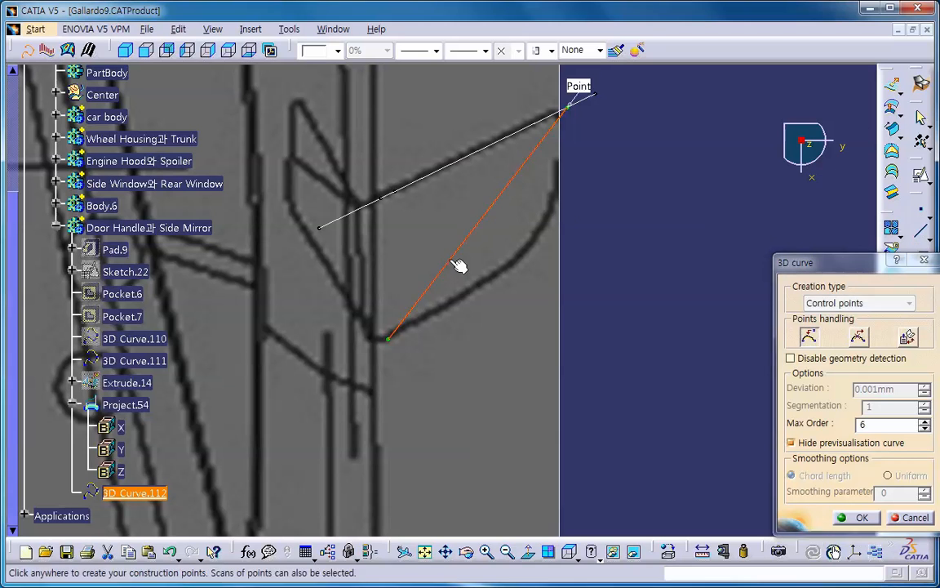
{"action": "left_click", "coordinate": [805, 338]}
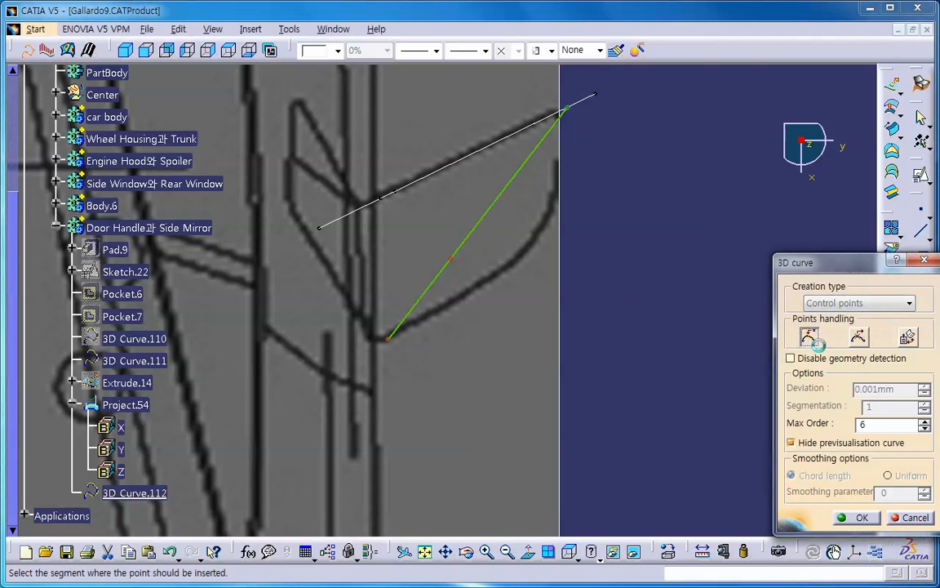
{"action": "left_click", "coordinate": [523, 173]}
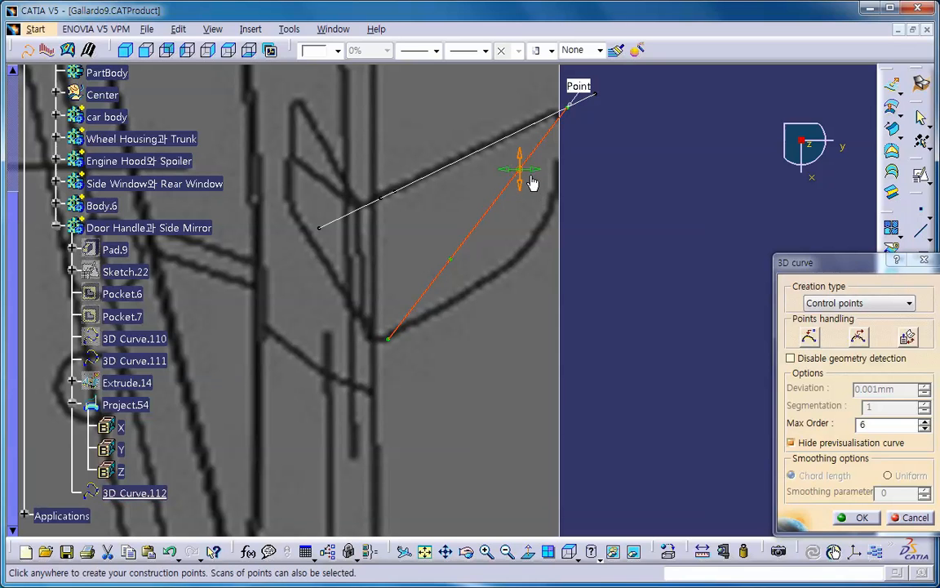
Step: Shape the 3D curve with its two inner control points to follow the mirror's rounded front contour on the top blueprint, and finish it
{"action": "left_click_drag", "start_coordinate": [527, 176], "coordinate": [575, 251]}
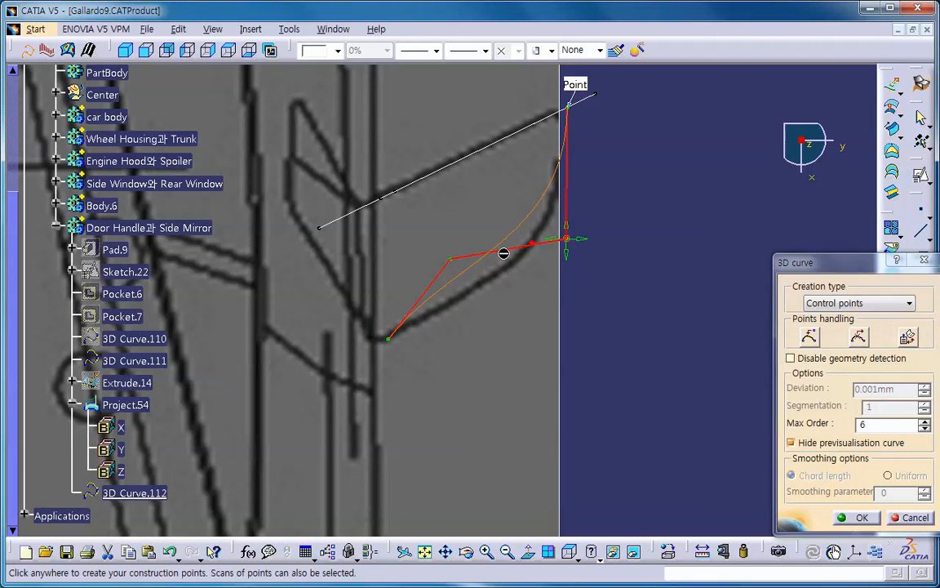
{"action": "left_click_drag", "start_coordinate": [452, 262], "coordinate": [531, 283]}
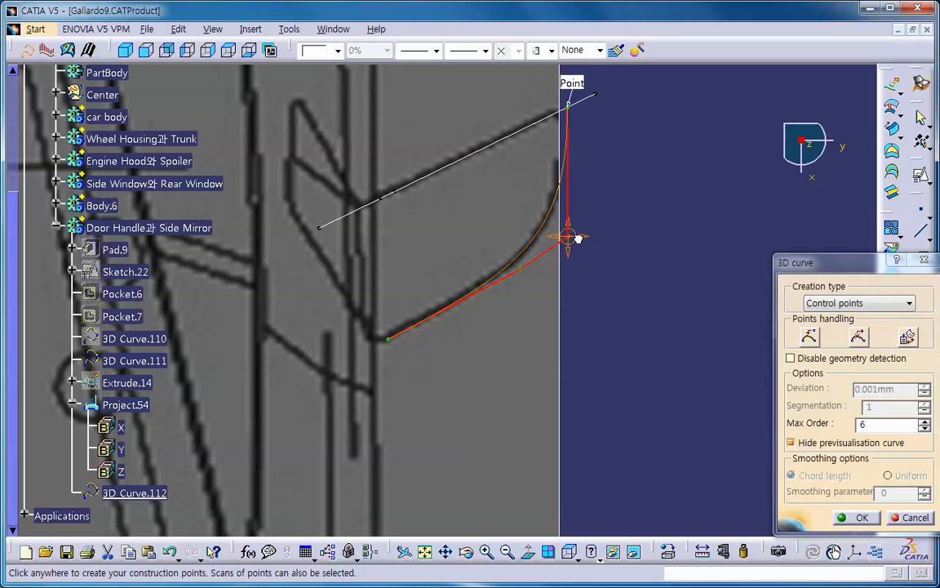
{"action": "left_click", "coordinate": [578, 238]}
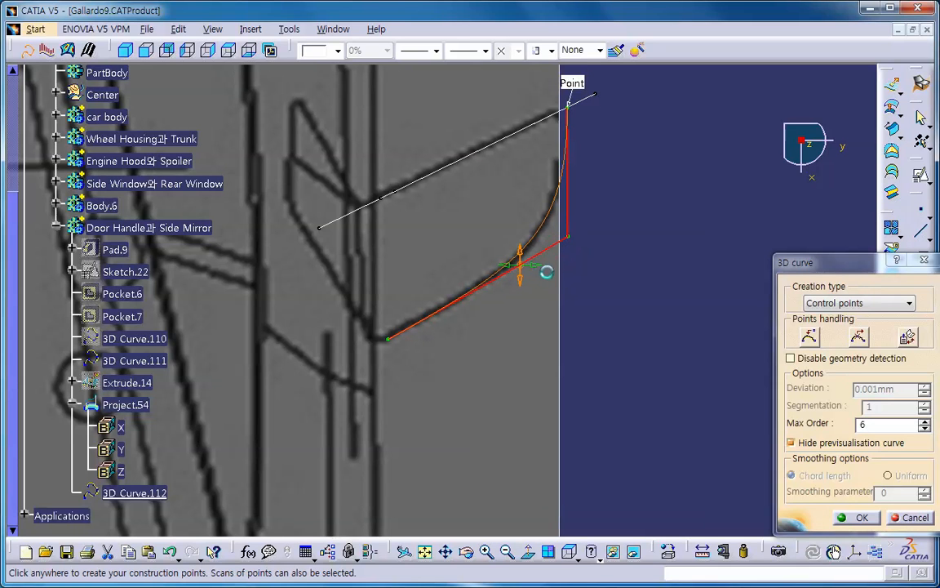
{"action": "left_click_drag", "start_coordinate": [525, 273], "coordinate": [545, 272]}
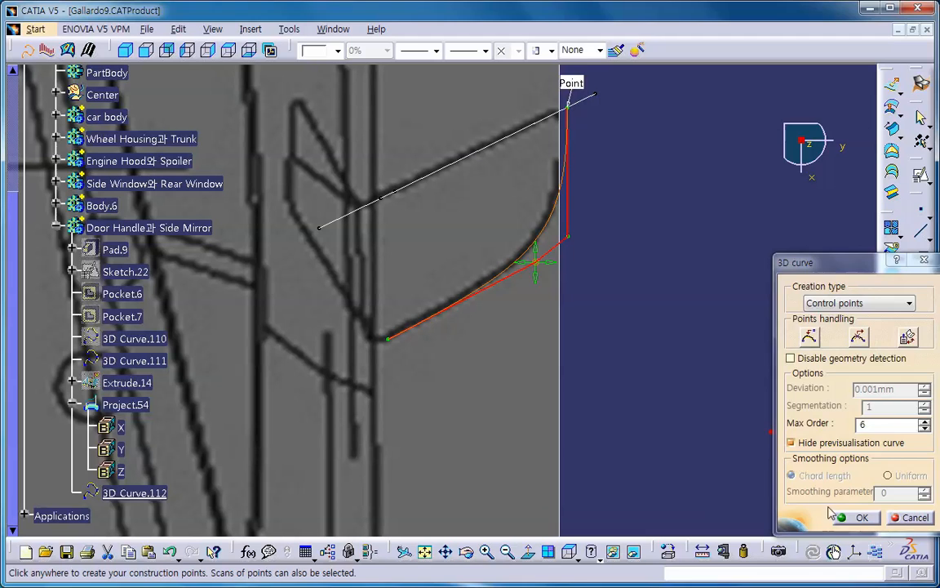
{"action": "left_click", "coordinate": [853, 517]}
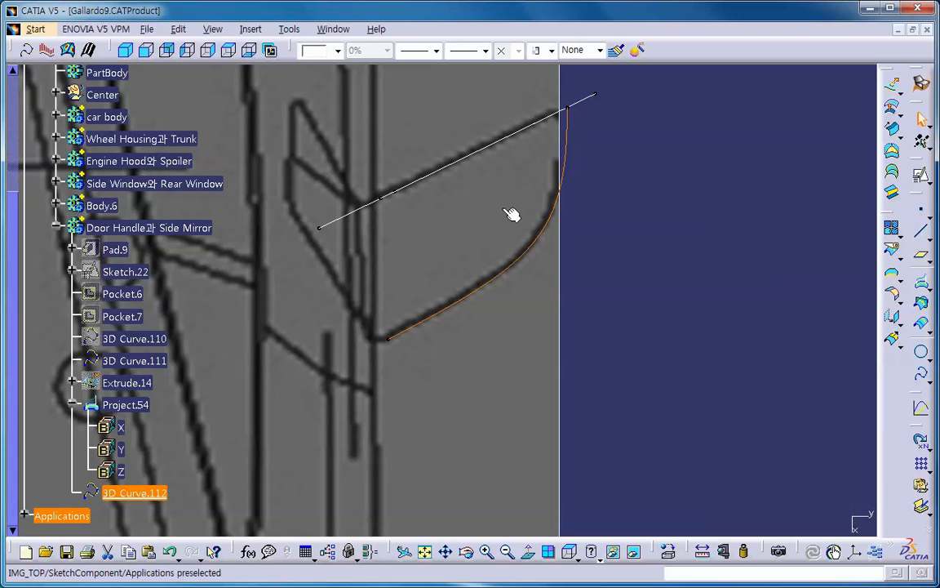
Step: Hide the straight 3D curve that served as the profile of the extruded surface
{"action": "middle_click_drag", "start_coordinate": [481, 245], "coordinate": [468, 218]}
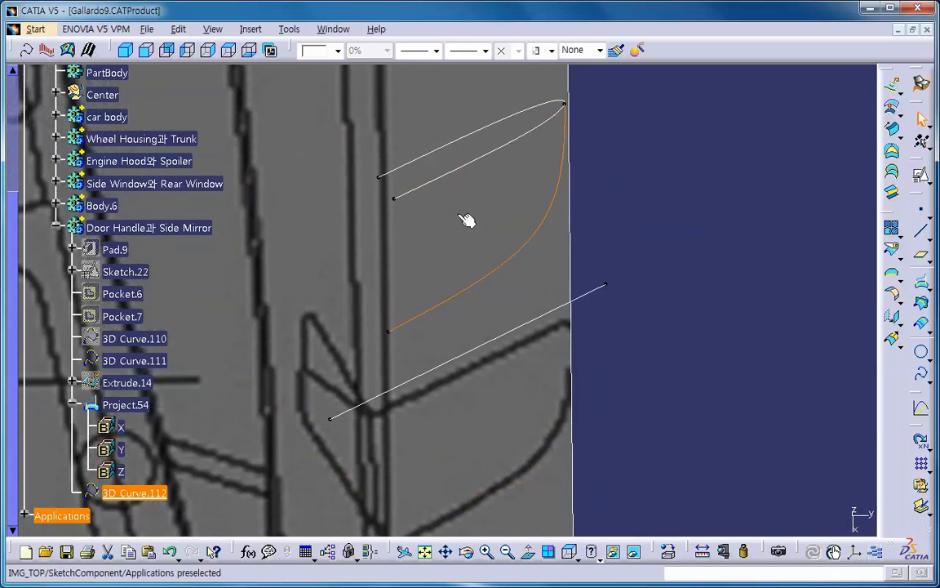
{"action": "right_click", "coordinate": [586, 294]}
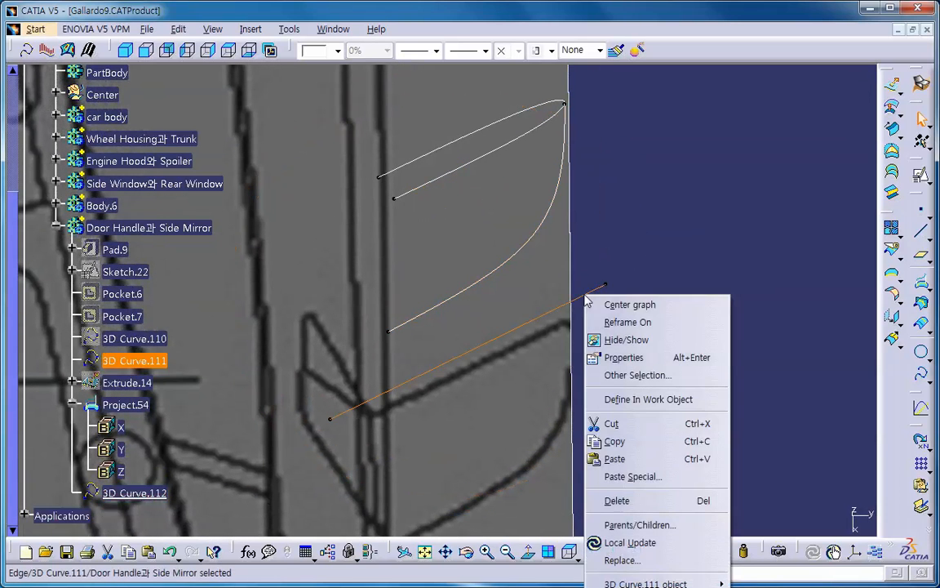
{"action": "left_click", "coordinate": [629, 341]}
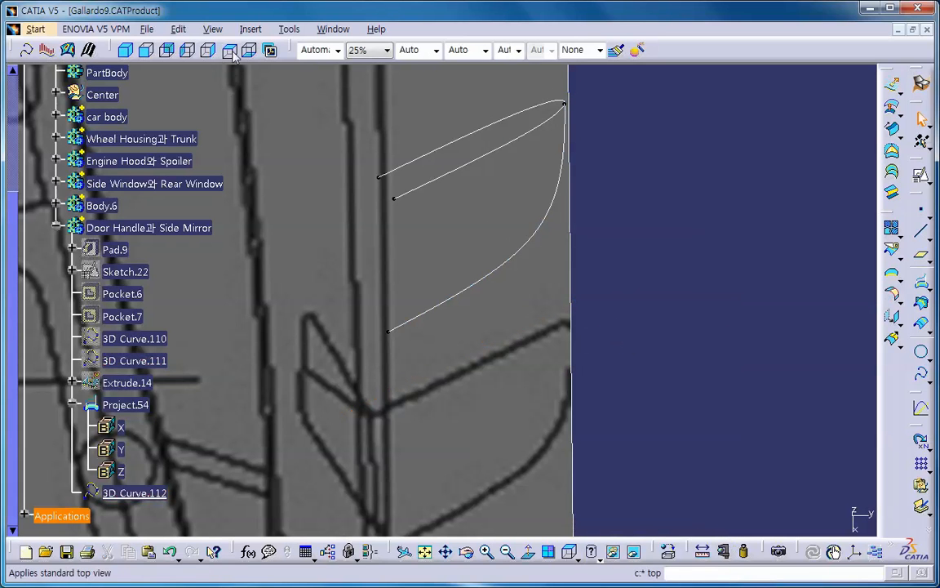
Step: Split the projected mirror outline with the new contour 3D curve, keeping both sides
{"action": "middle_click_drag", "start_coordinate": [220, 70], "coordinate": [365, 213]}
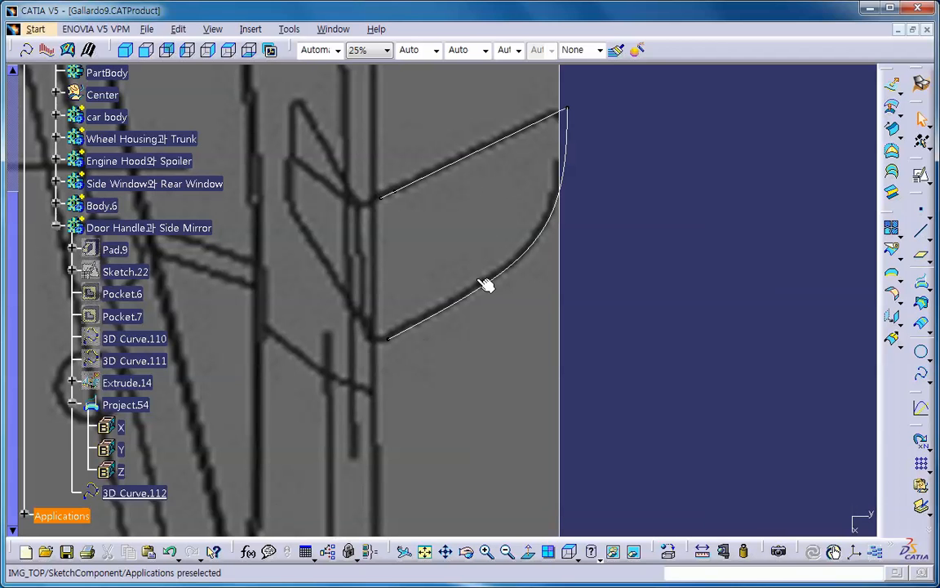
{"action": "middle_click_drag", "start_coordinate": [483, 247], "coordinate": [453, 280]}
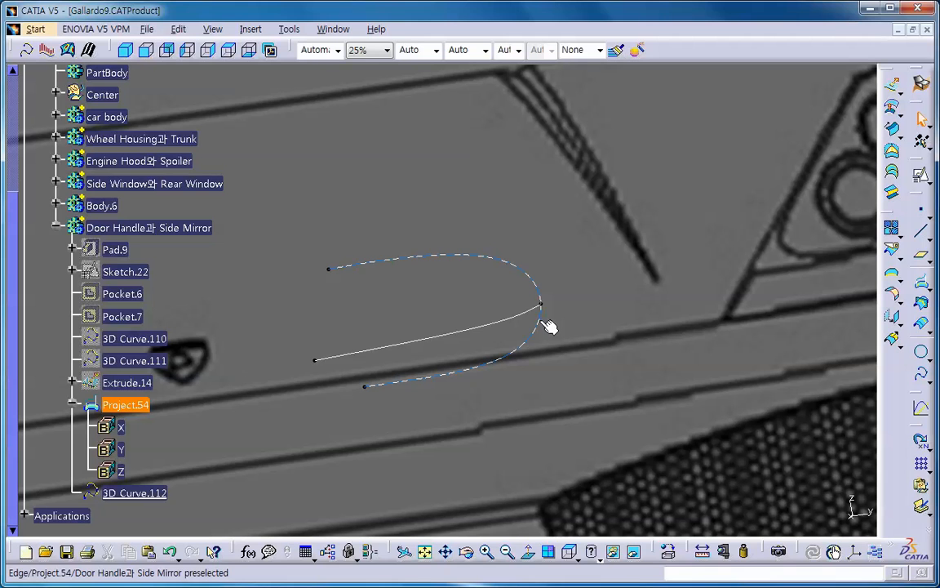
{"action": "left_click", "coordinate": [894, 252]}
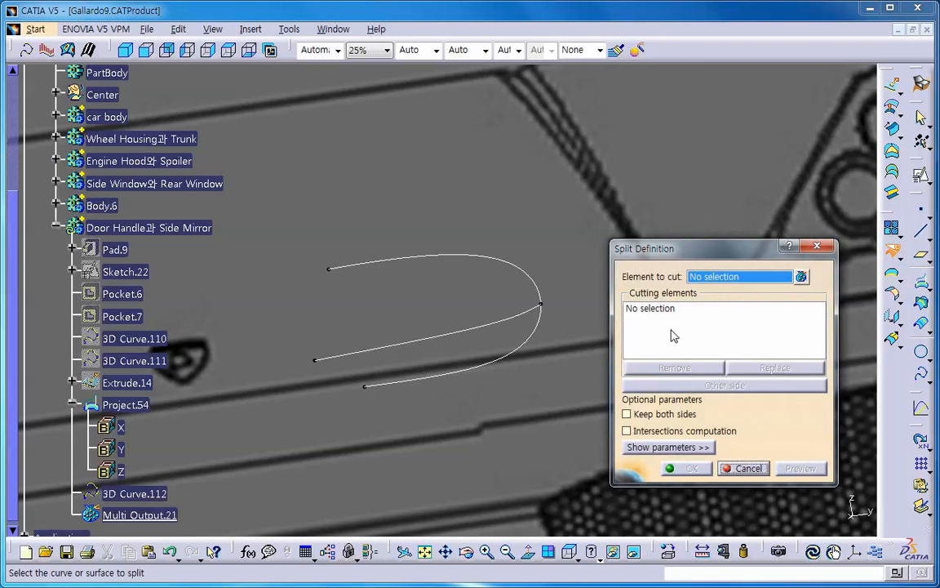
{"action": "left_click", "coordinate": [509, 269]}
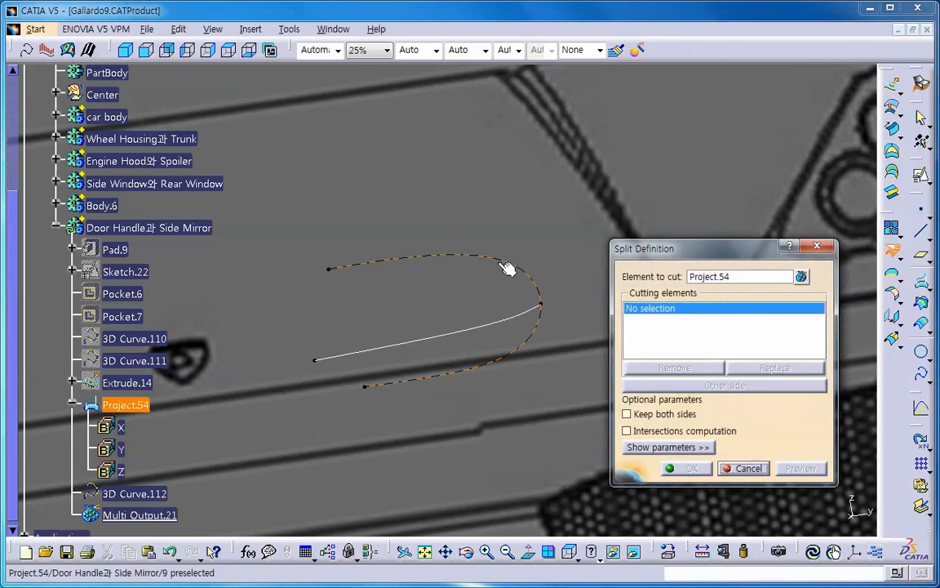
{"action": "left_click", "coordinate": [527, 318]}
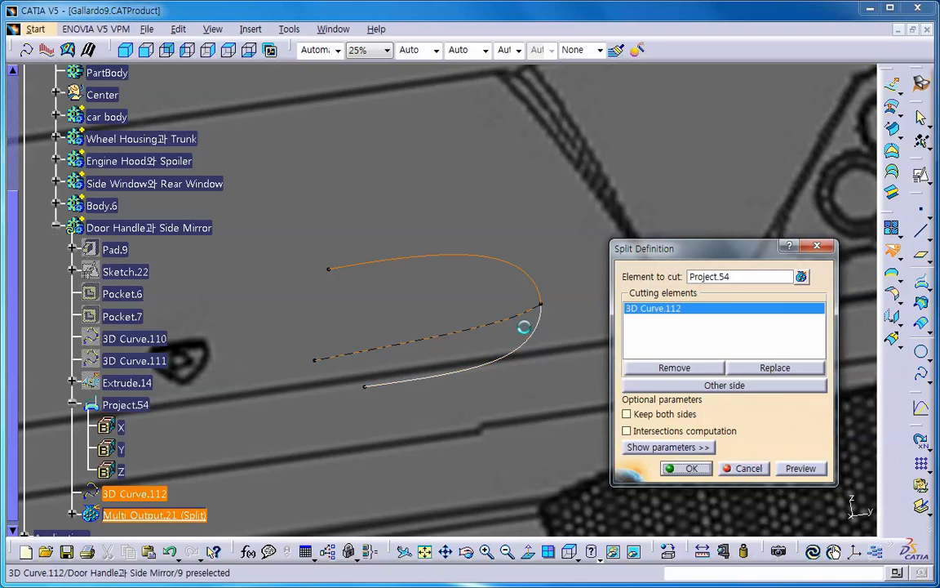
{"action": "left_click", "coordinate": [628, 415]}
{"action": "left_click", "coordinate": [688, 467]}
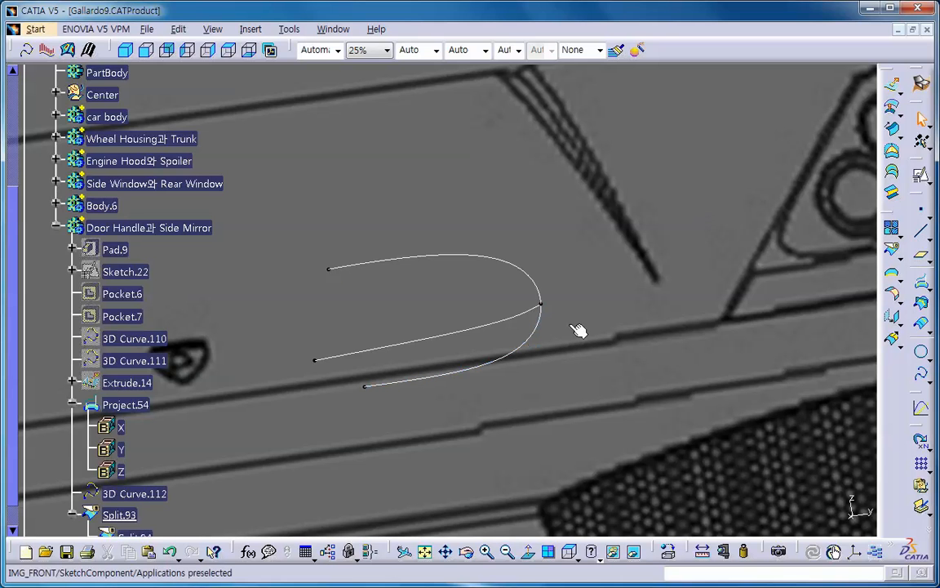
Step: Preview a multi-sections surface with the upper outline half, the contour 3D curve and the lower outline half as its three sections
{"action": "middle_click_drag", "start_coordinate": [430, 312], "coordinate": [445, 277]}
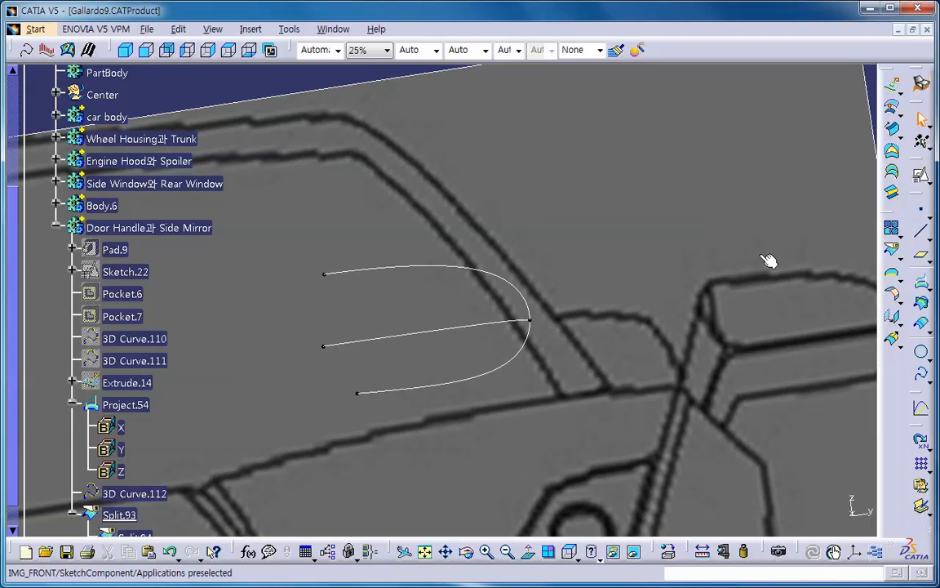
{"action": "left_click", "coordinate": [893, 174]}
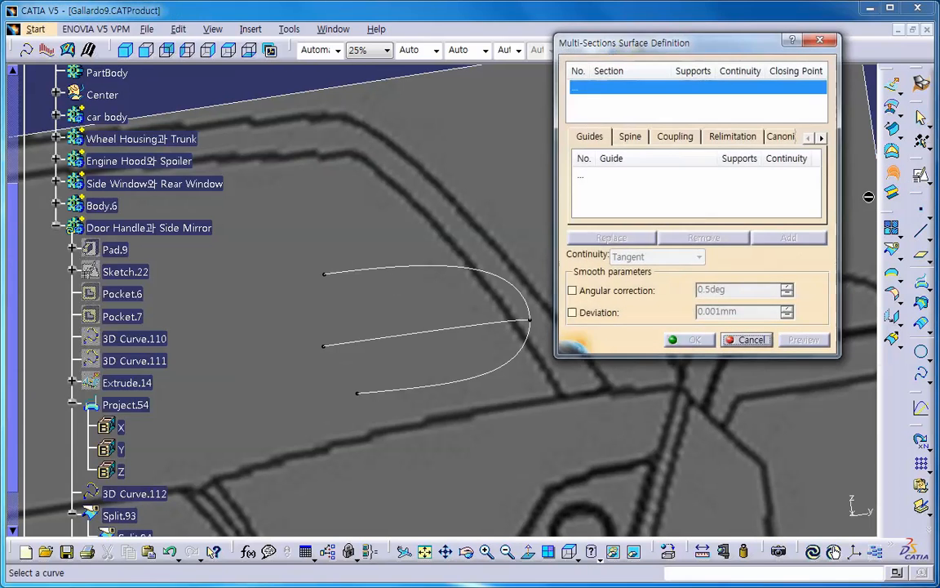
{"action": "left_click", "coordinate": [333, 271]}
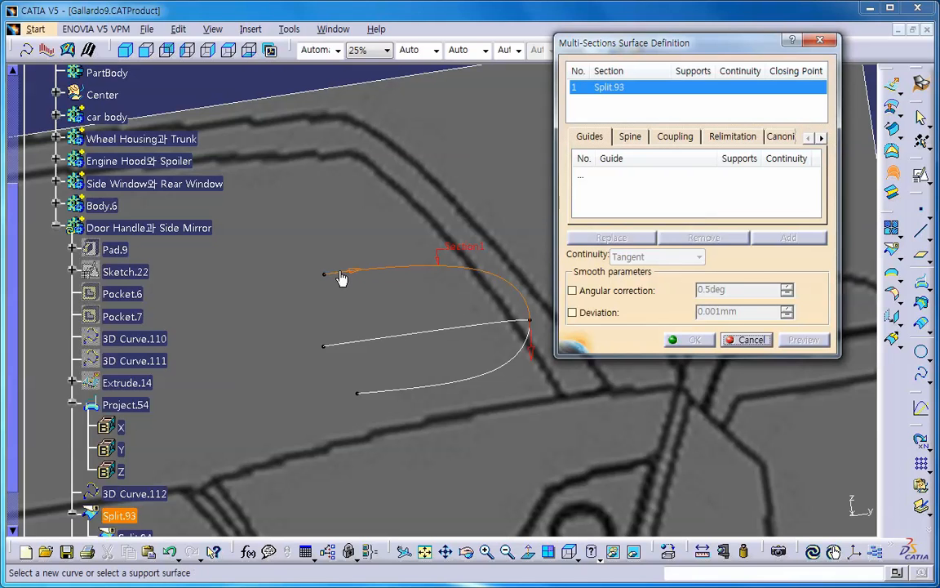
{"action": "left_click", "coordinate": [360, 347]}
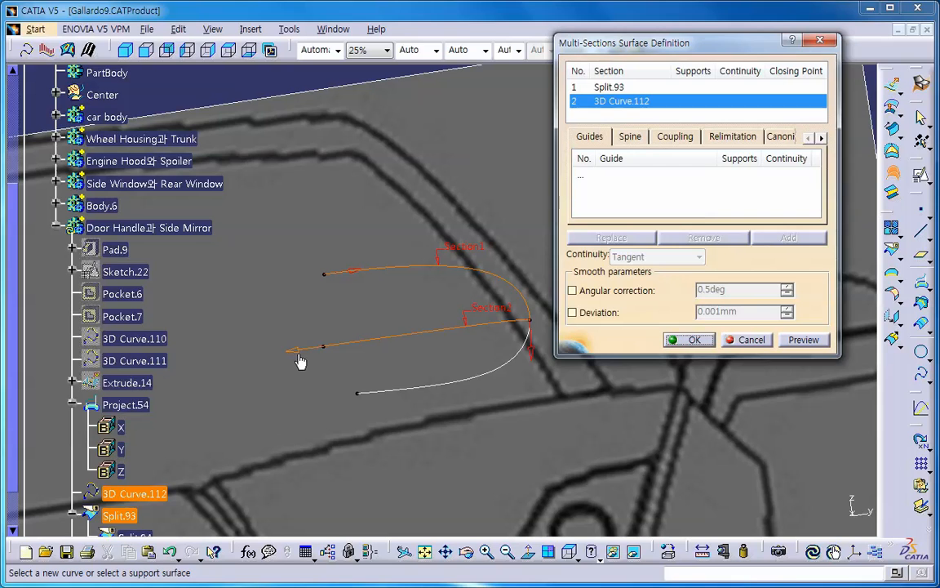
{"action": "left_click", "coordinate": [390, 399]}
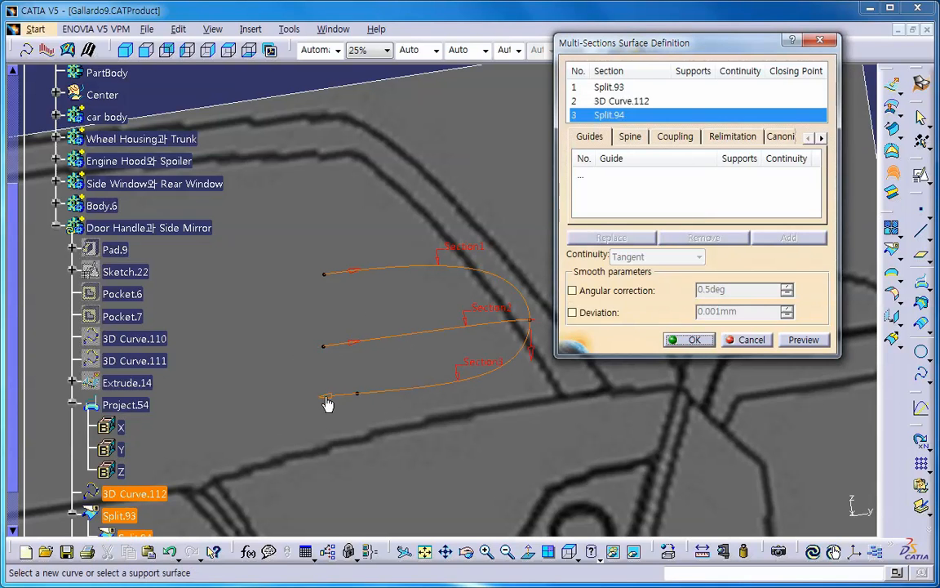
{"action": "left_click", "coordinate": [805, 341]}
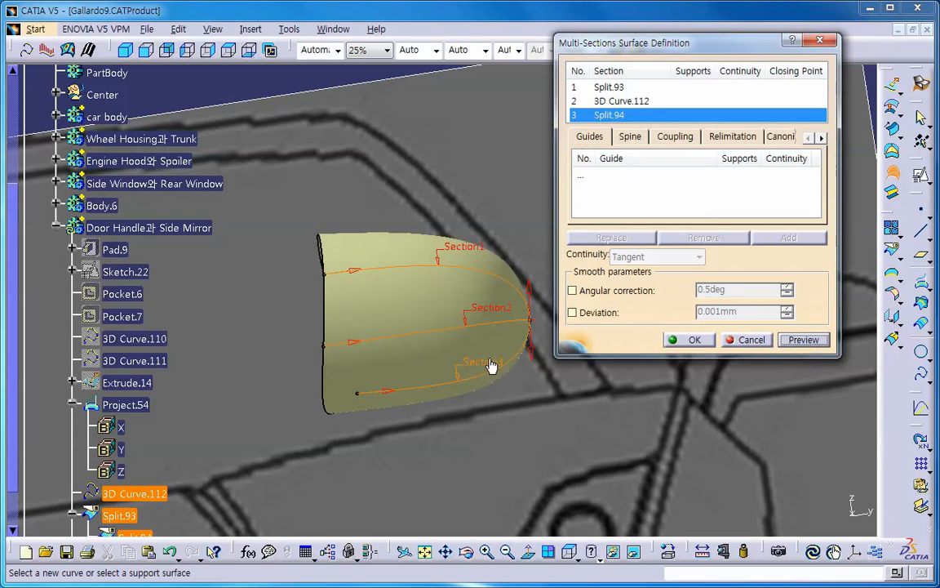
Step: Hide the blueprint image behind the mirror surface preview
{"action": "middle_click_drag", "start_coordinate": [472, 343], "coordinate": [547, 424]}
{"action": "middle_click_drag", "start_coordinate": [362, 383], "coordinate": [426, 320]}
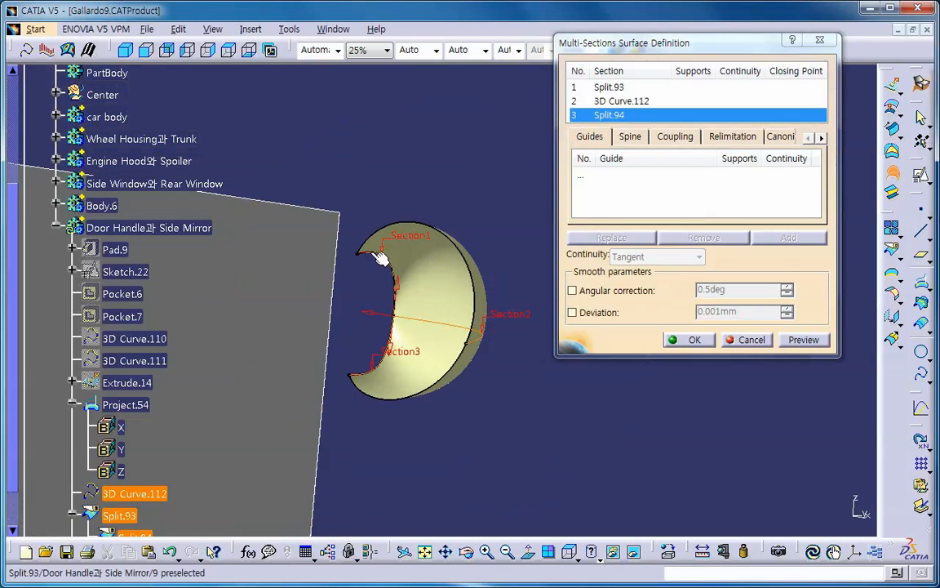
{"action": "right_click", "coordinate": [265, 266]}
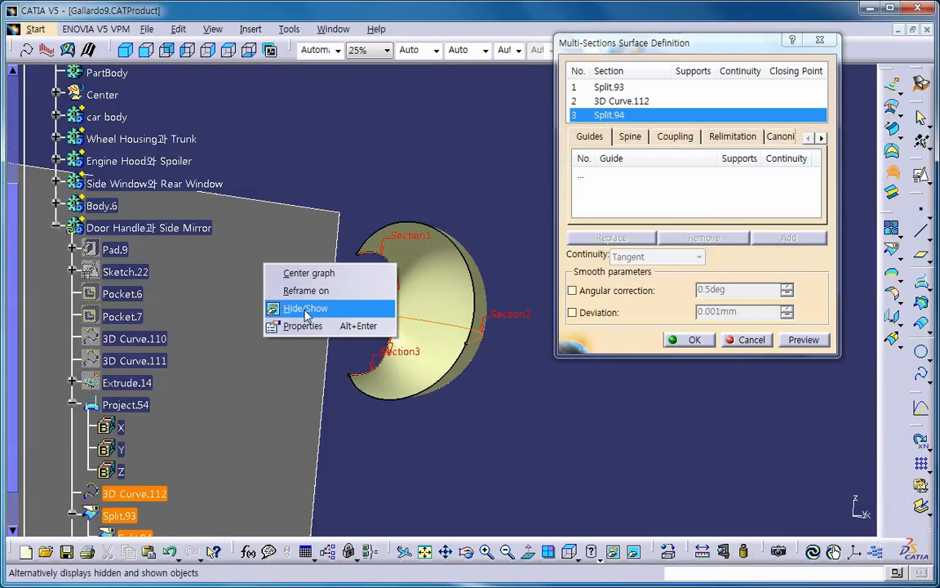
{"action": "left_click", "coordinate": [272, 308]}
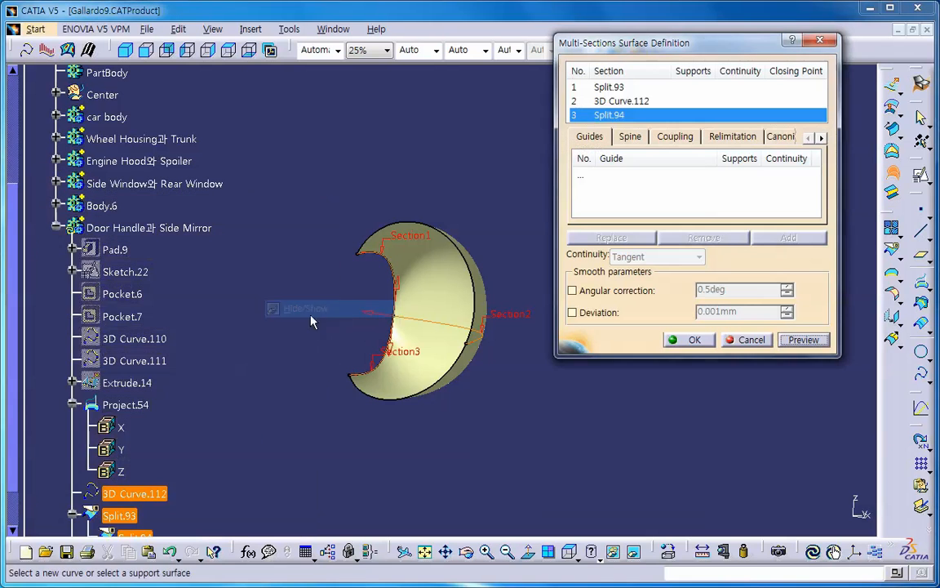
Step: Check the previewed mirror surface from opposite sides, create it, and inspect its open inner edge
{"action": "left_click", "coordinate": [145, 50]}
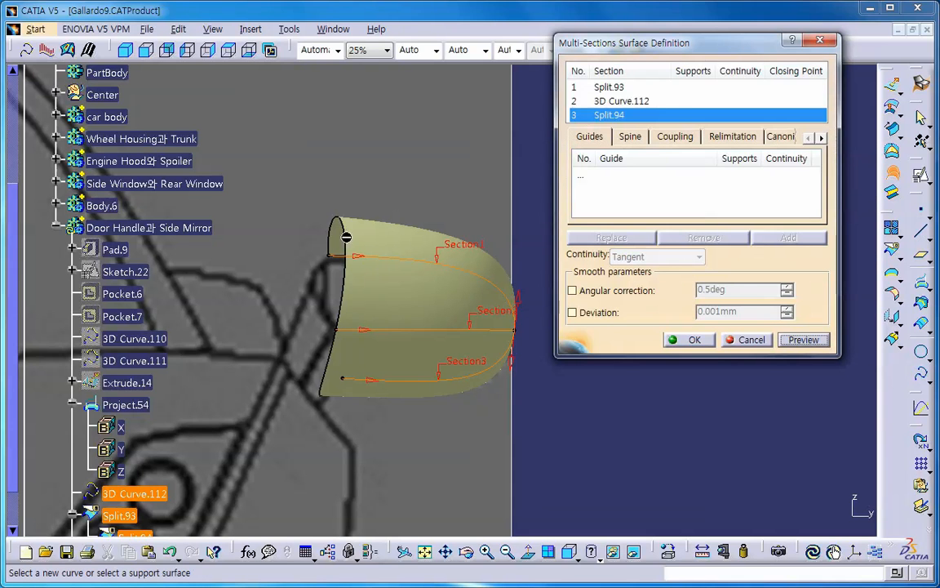
{"action": "left_click", "coordinate": [187, 52]}
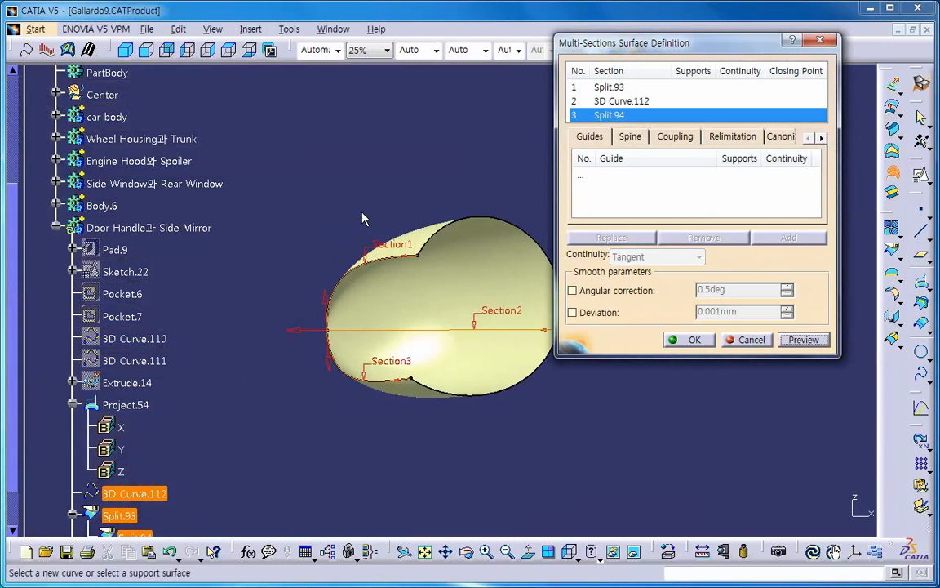
{"action": "middle_click_drag", "start_coordinate": [497, 273], "coordinate": [385, 277]}
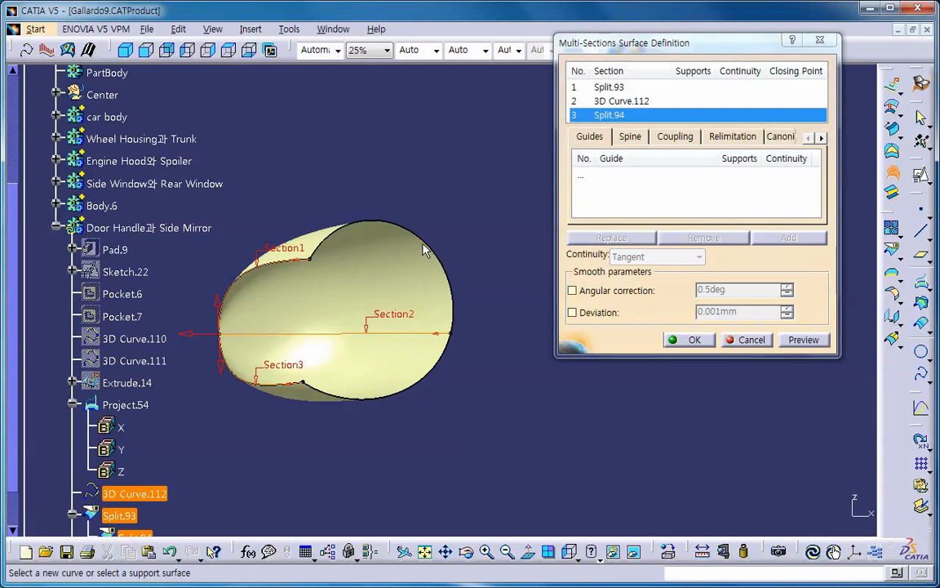
{"action": "left_click", "coordinate": [694, 341]}
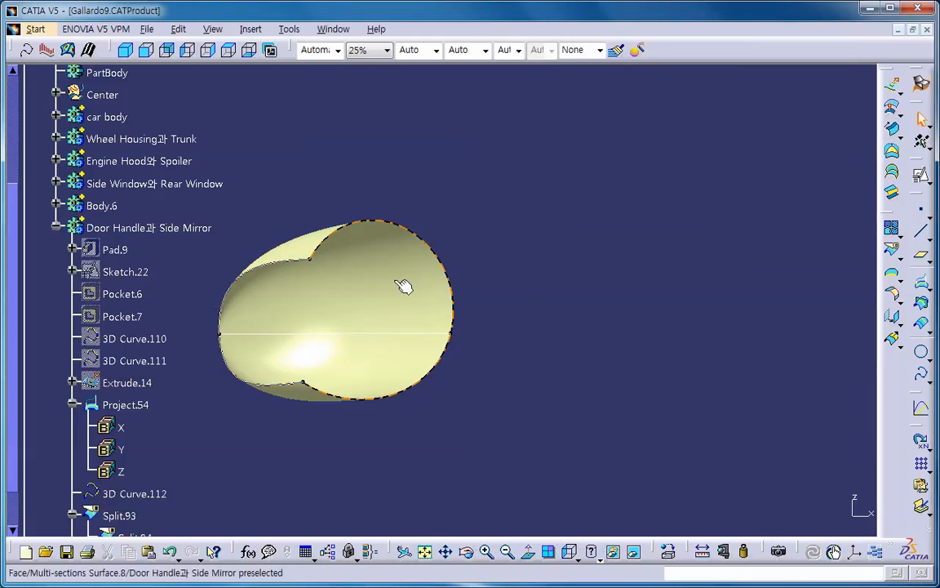
{"action": "left_click", "coordinate": [208, 50]}
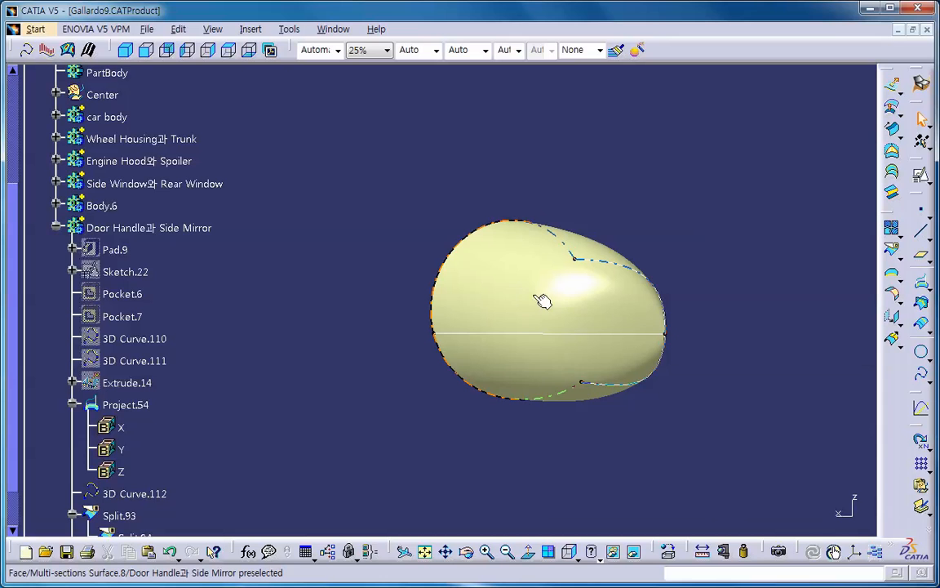
{"action": "mouse_move", "coordinate": [497, 296]}
{"action": "middle_mouse_down"}
{"action": "mouse_move", "coordinate": [508, 300]}
{"action": "mouse_move", "coordinate": [441, 314]}
{"action": "mouse_move", "coordinate": [525, 335]}
{"action": "mouse_move", "coordinate": [442, 312]}
{"action": "middle_mouse_up"}
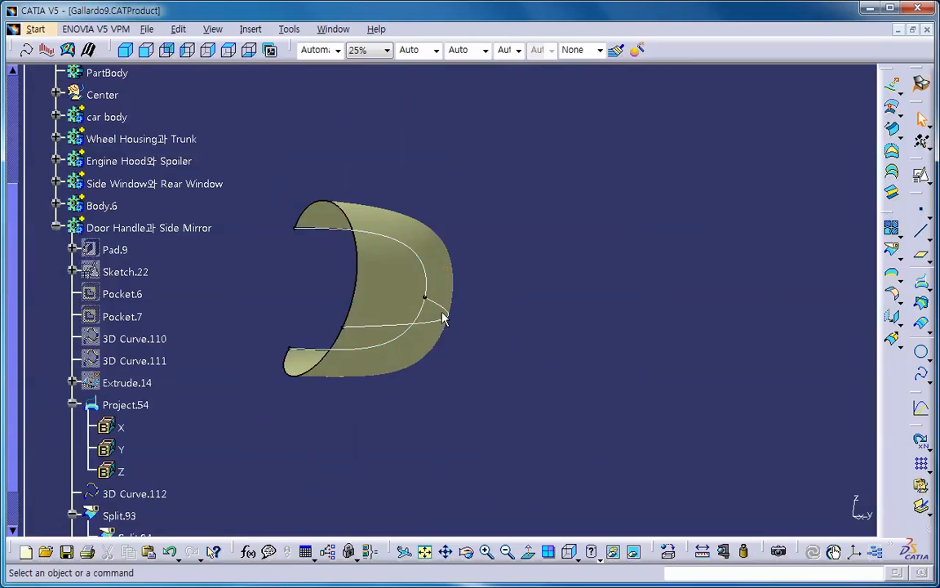
Step: Hide the new multi-sections surface and delete it from the Door Handle and Side Mirror body
{"action": "right_click", "coordinate": [390, 272]}
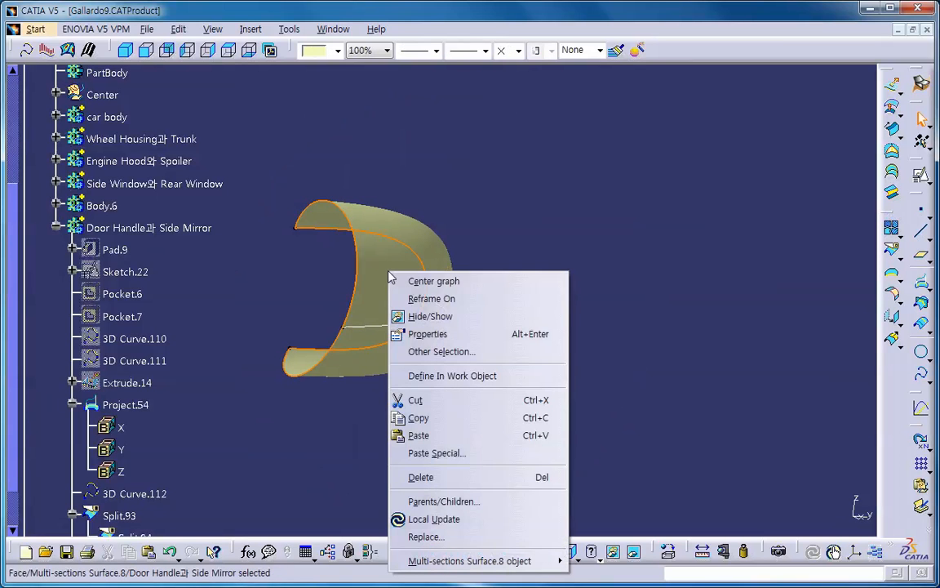
{"action": "left_click", "coordinate": [426, 317]}
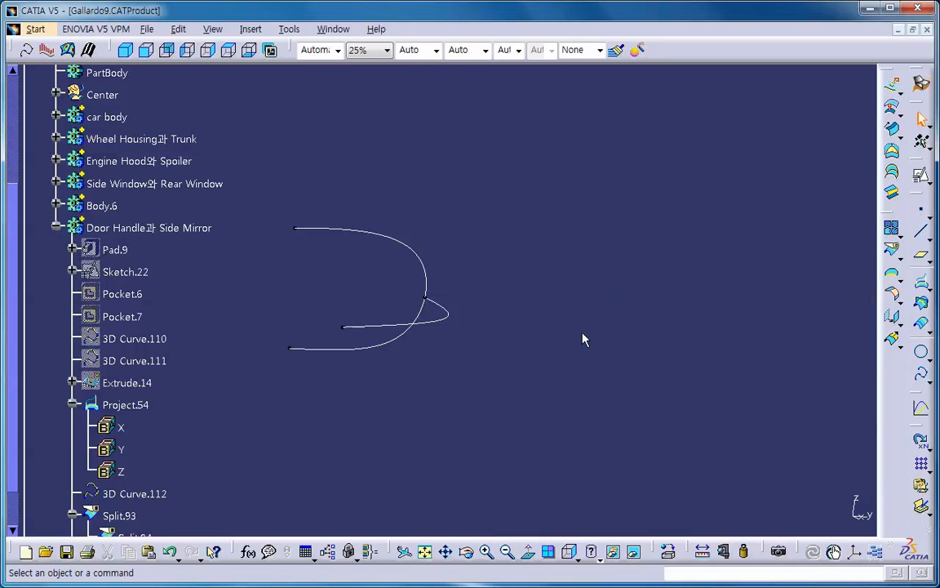
{"action": "middle_click_drag", "start_coordinate": [561, 334], "coordinate": [620, 269]}
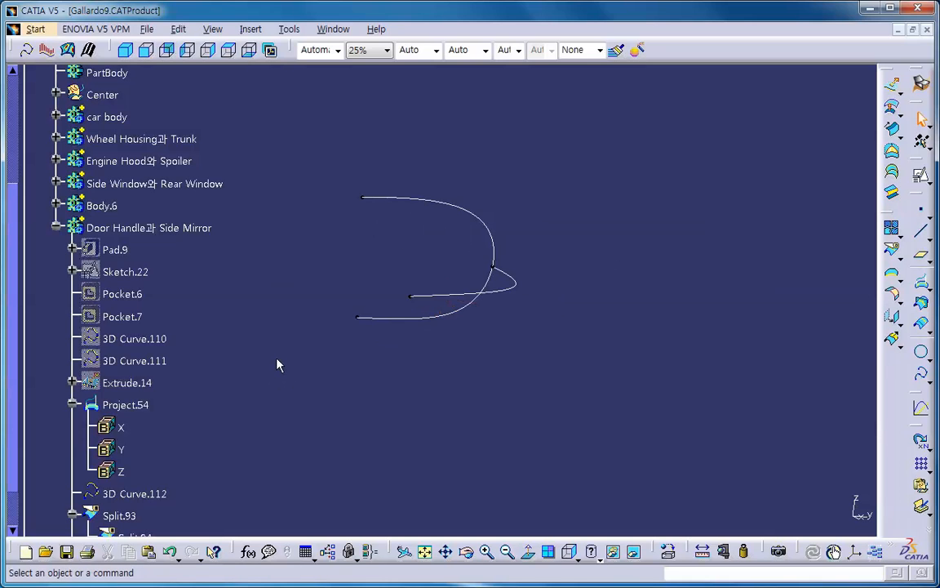
{"action": "middle_click_drag", "start_coordinate": [278, 364], "coordinate": [261, 406]}
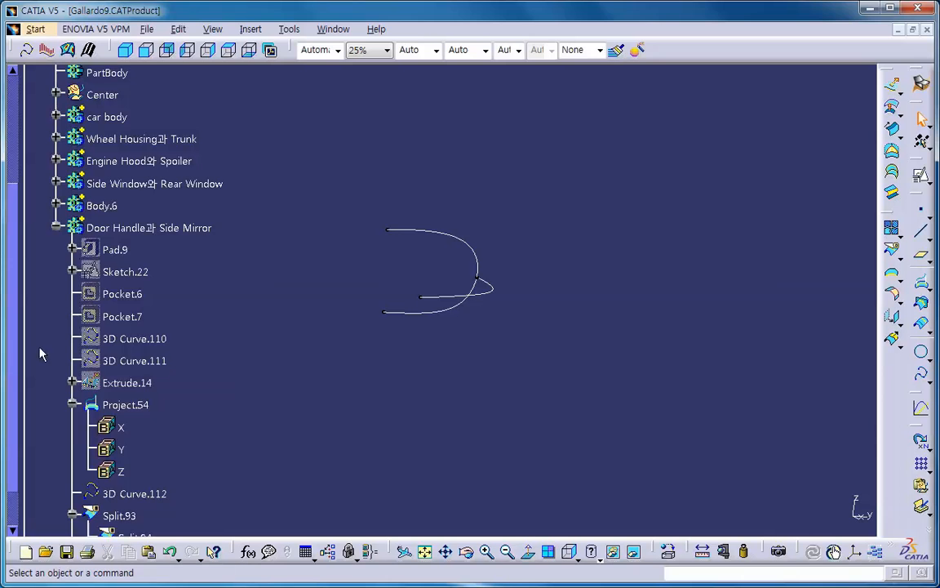
{"action": "left_click_drag", "start_coordinate": [17, 352], "coordinate": [22, 439]}
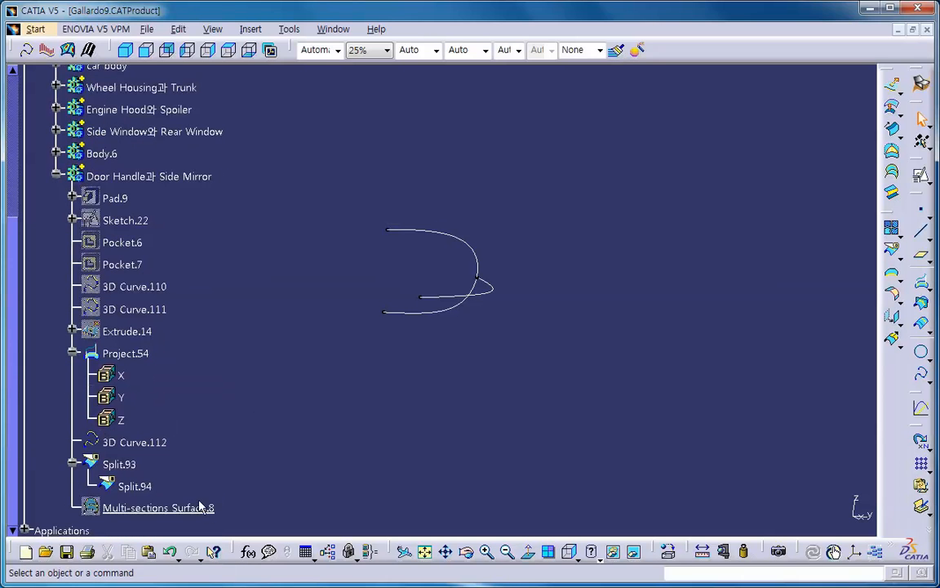
{"action": "left_click", "coordinate": [201, 507]}
{"action": "key", "text": "Delete"}
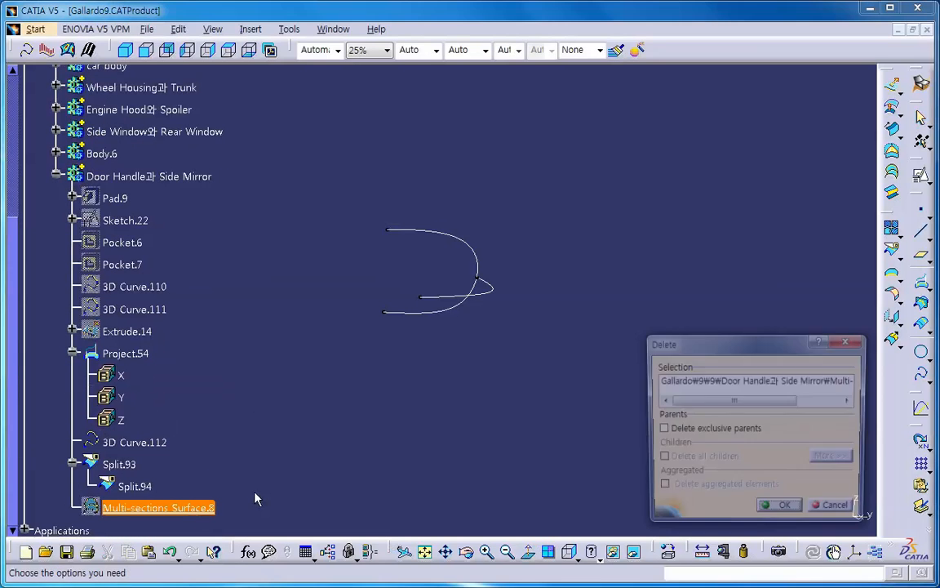
{"action": "key", "text": "Return"}
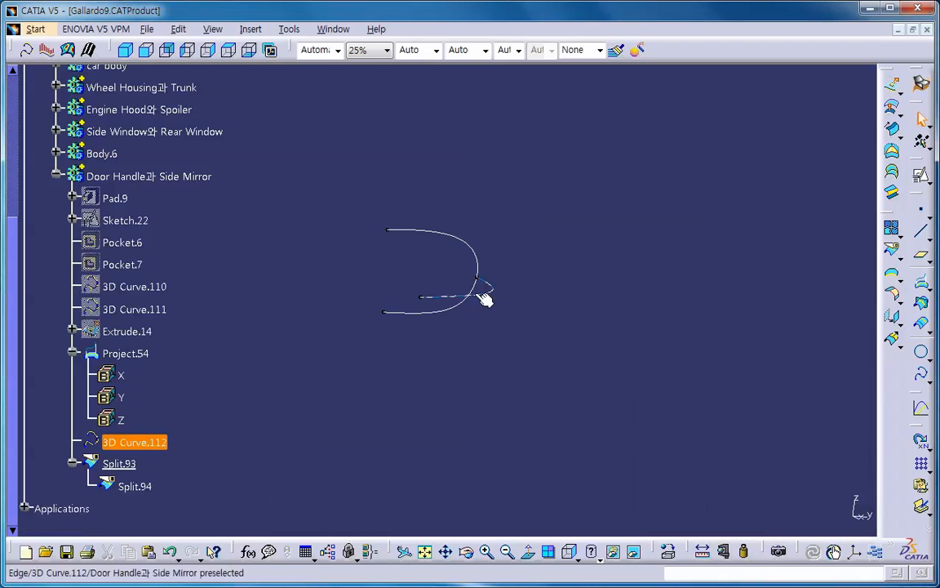
Step: Draw a Through points 3D curve joining the inner ends of the upper outline half, the contour curve and the lower outline half
{"action": "left_click", "coordinate": [28, 51]}
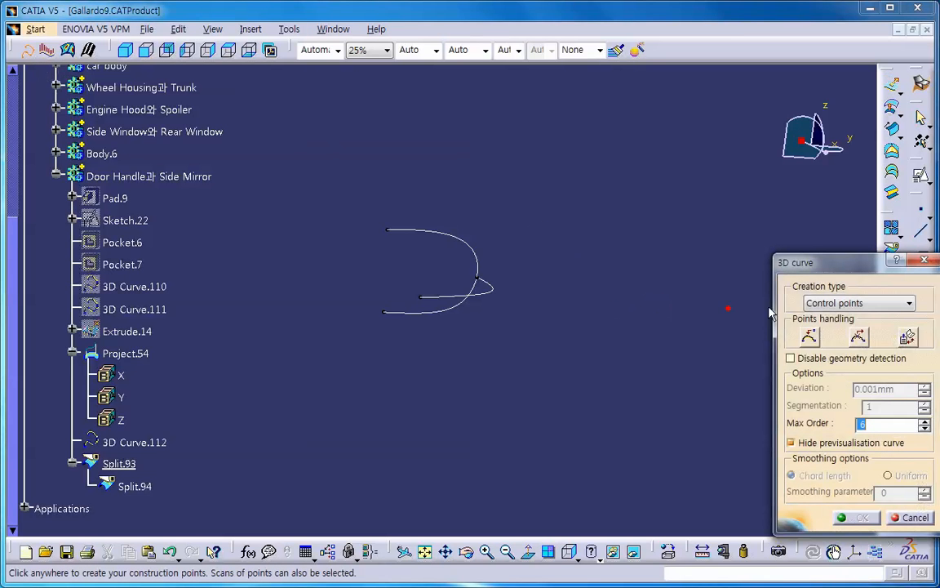
{"action": "left_click", "coordinate": [841, 304]}
{"action": "left_click", "coordinate": [836, 319]}
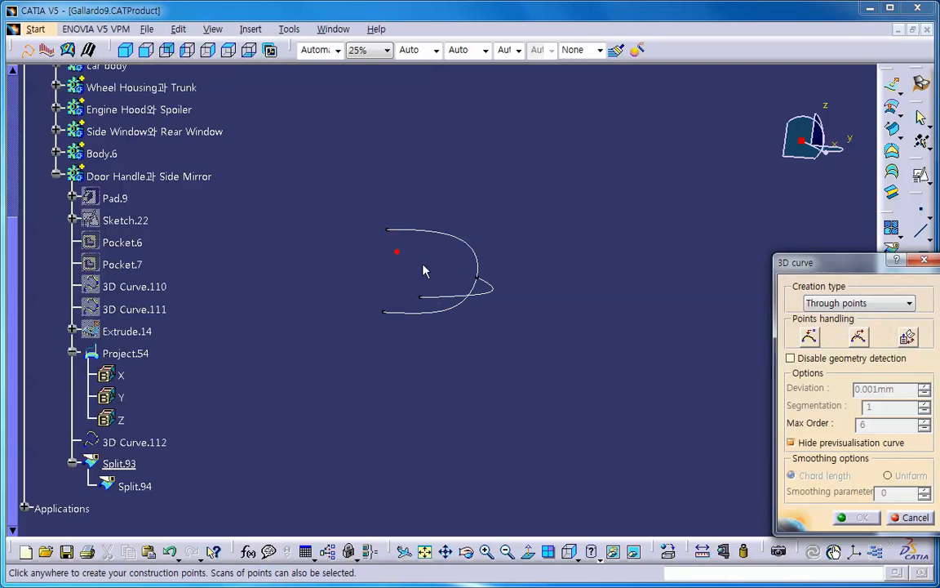
{"action": "middle_click_drag", "start_coordinate": [428, 269], "coordinate": [461, 173], "text": "ctrl"}
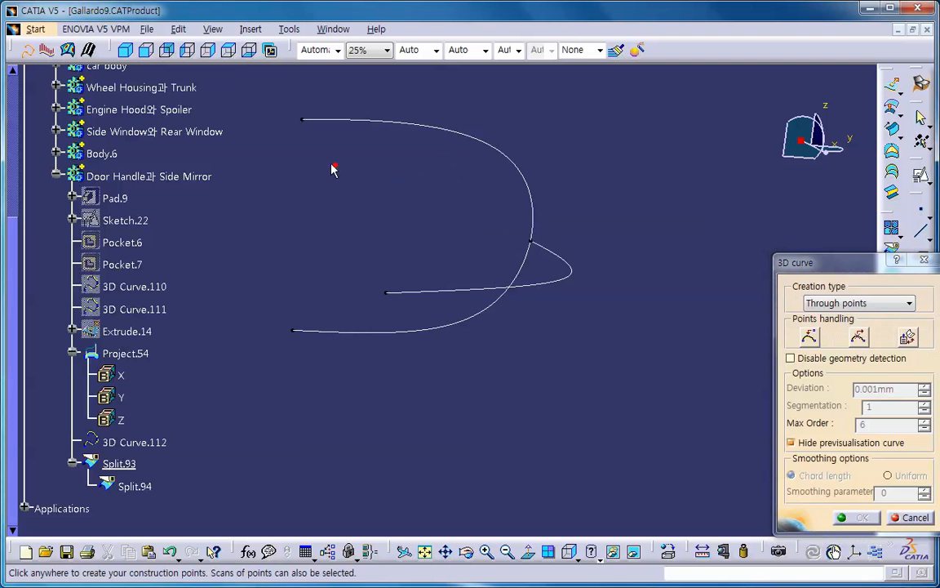
{"action": "left_click", "coordinate": [308, 122]}
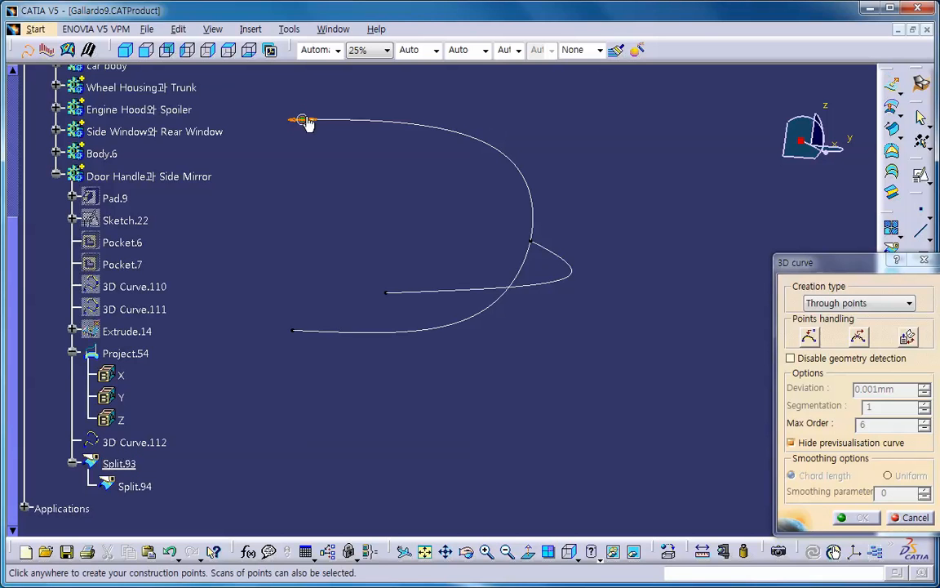
{"action": "left_click", "coordinate": [389, 296]}
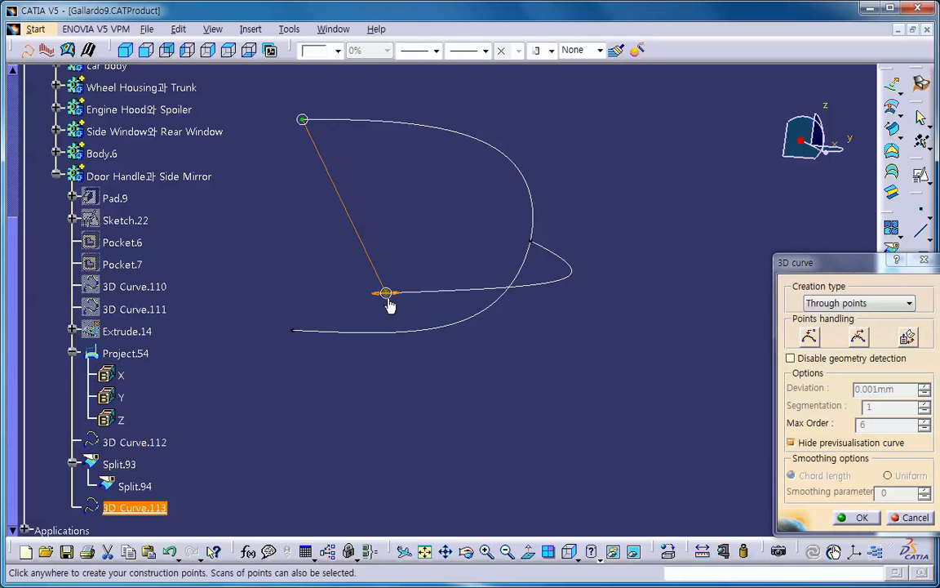
{"action": "left_click", "coordinate": [293, 332]}
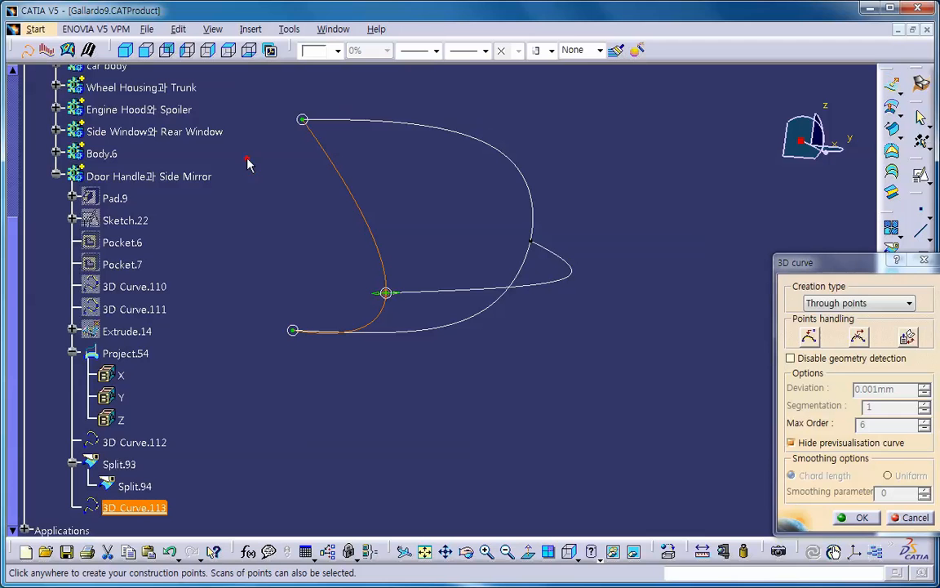
Step: Check the joining 3D curve's shape from several angles and finish it
{"action": "middle_click_drag", "start_coordinate": [419, 258], "coordinate": [390, 248]}
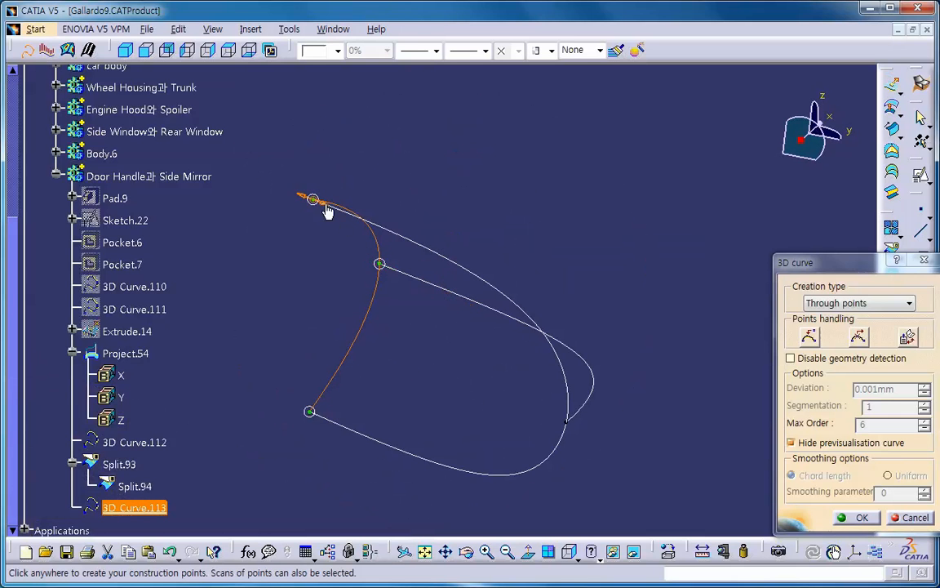
{"action": "mouse_move", "coordinate": [419, 315]}
{"action": "middle_mouse_down"}
{"action": "mouse_move", "coordinate": [430, 256]}
{"action": "mouse_move", "coordinate": [384, 317]}
{"action": "mouse_move", "coordinate": [357, 319]}
{"action": "mouse_move", "coordinate": [431, 319]}
{"action": "mouse_move", "coordinate": [412, 325]}
{"action": "middle_mouse_up"}
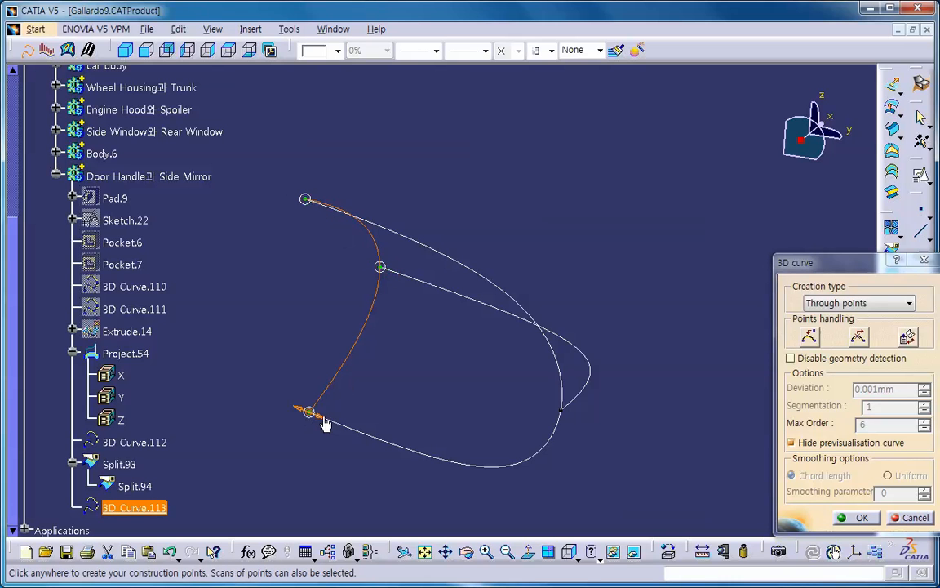
{"action": "middle_click_drag", "start_coordinate": [380, 347], "coordinate": [439, 377]}
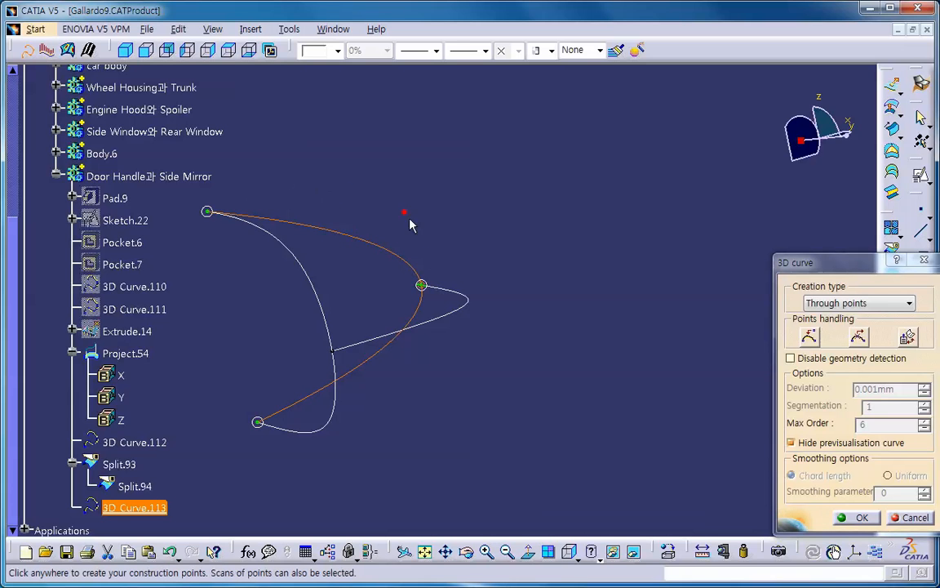
{"action": "middle_click_drag", "start_coordinate": [352, 394], "coordinate": [319, 385]}
{"action": "left_click", "coordinate": [857, 518]}
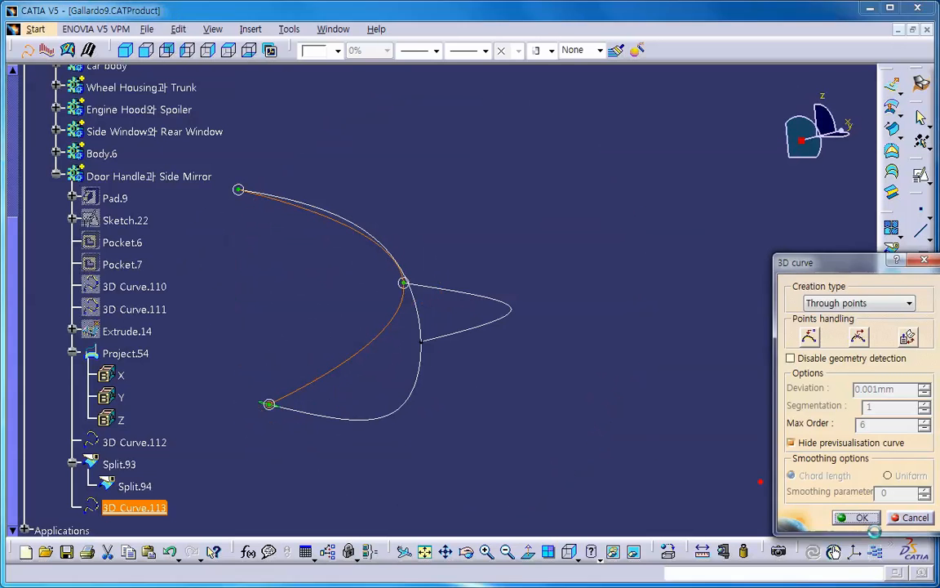
{"action": "middle_click_drag", "start_coordinate": [364, 322], "coordinate": [285, 290]}
{"action": "left_click", "coordinate": [743, 173]}
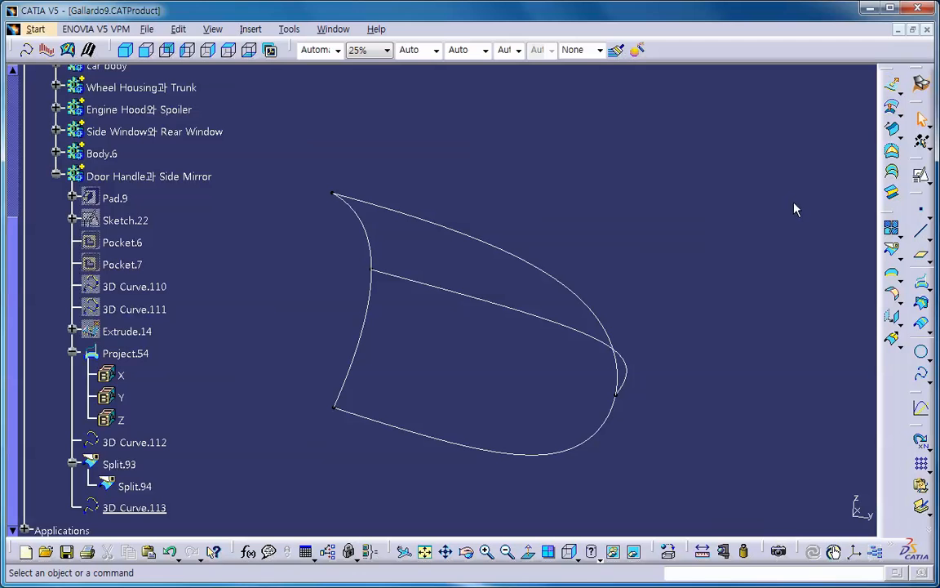
Step: Preview a Multi-Sections Surface using the upper outline half, the contour curve and the lower outline half as its three sections
{"action": "left_click", "coordinate": [893, 151]}
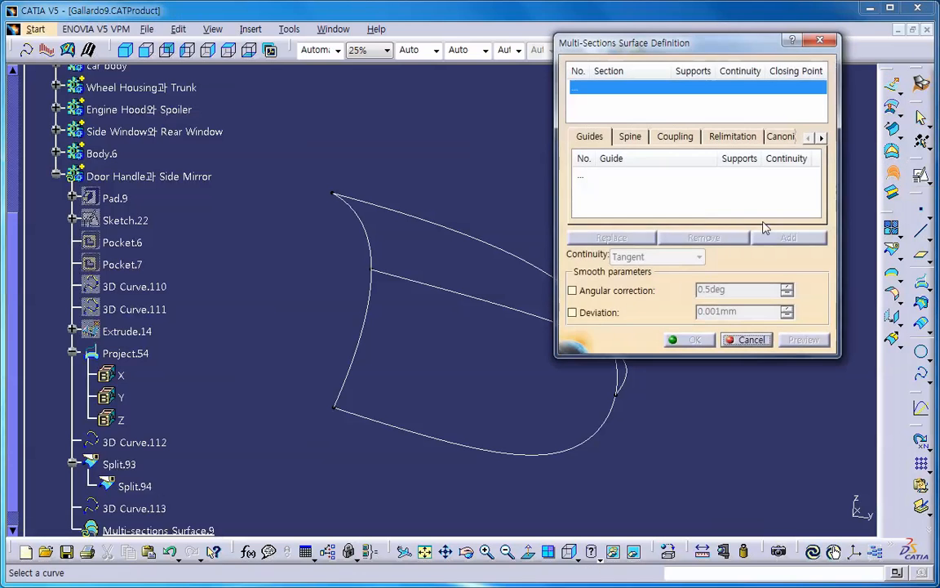
{"action": "middle_click_drag", "start_coordinate": [481, 280], "coordinate": [379, 271]}
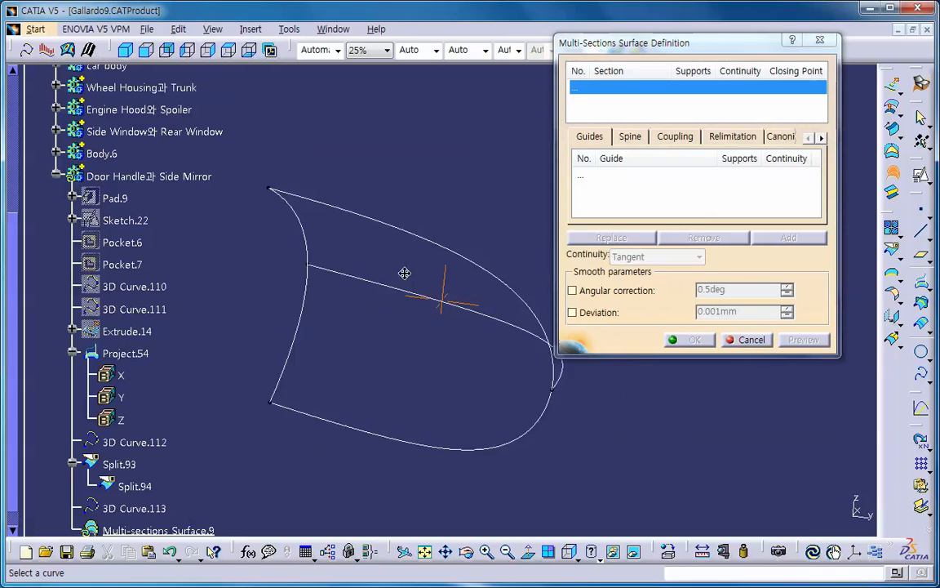
{"action": "left_click", "coordinate": [310, 223]}
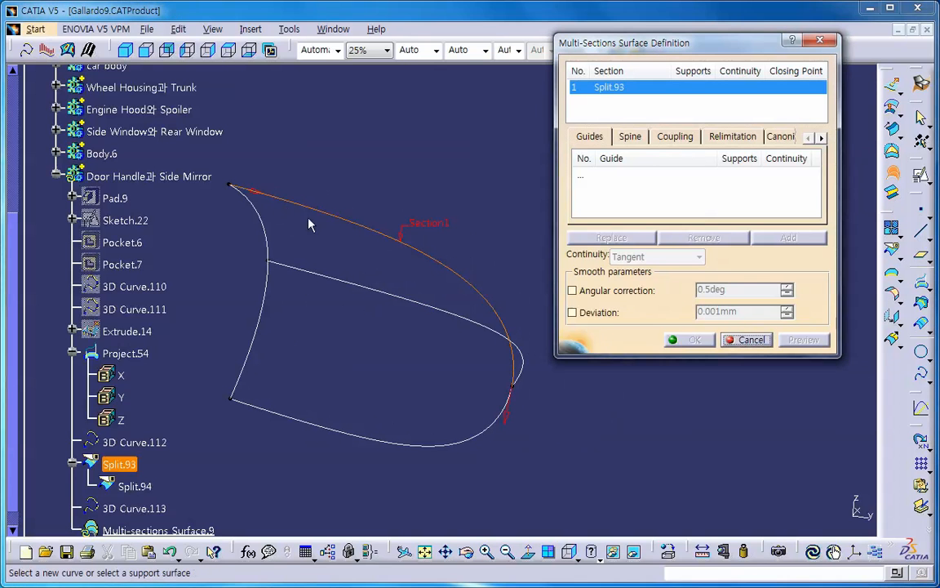
{"action": "left_click", "coordinate": [305, 275]}
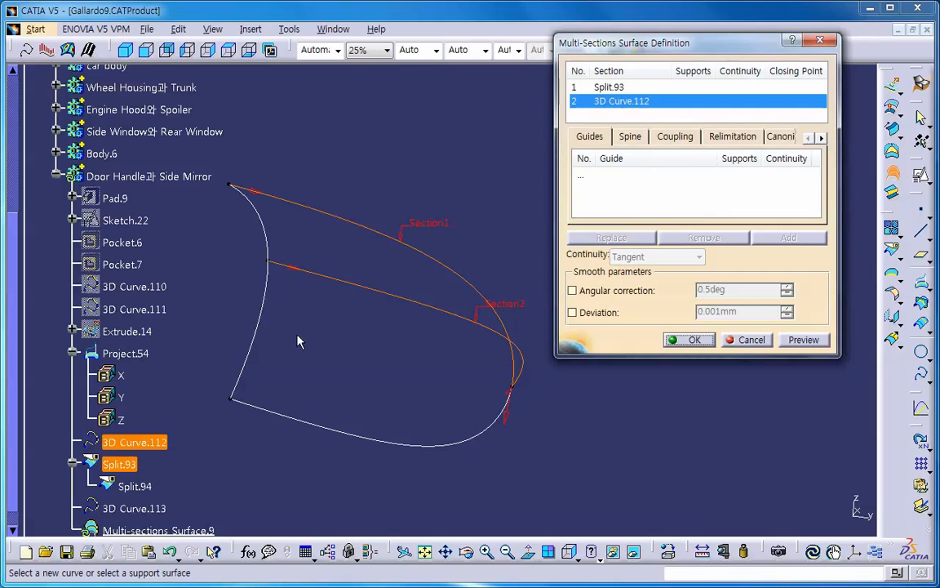
{"action": "left_click", "coordinate": [239, 402]}
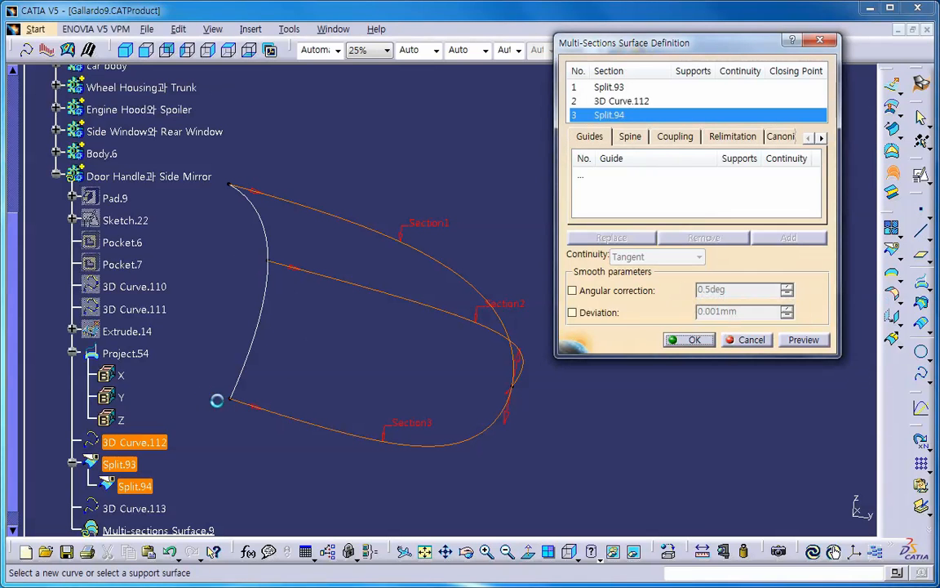
{"action": "left_click", "coordinate": [805, 342]}
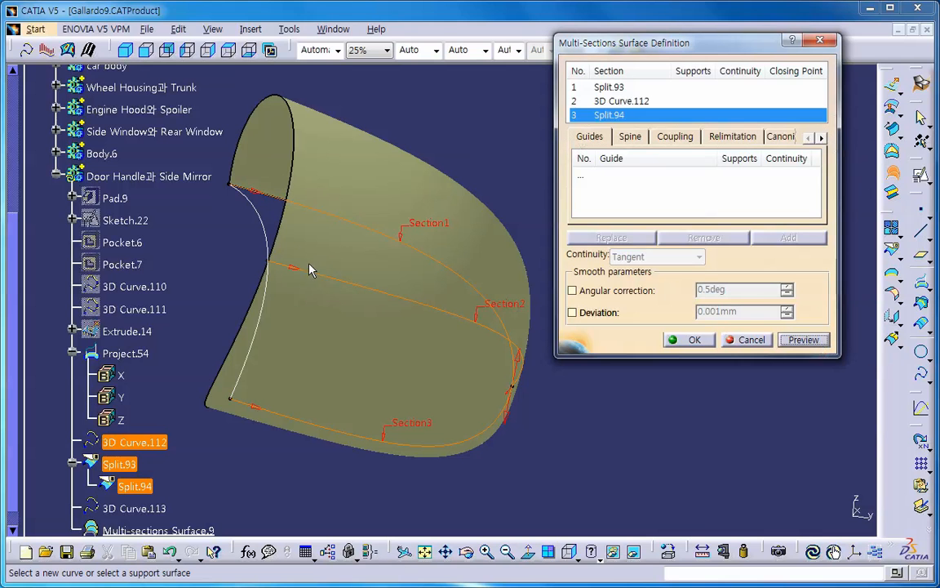
Step: Add the 3D curve joining the sections' inner ends as the guide, preview the surface and create it
{"action": "left_click", "coordinate": [584, 184]}
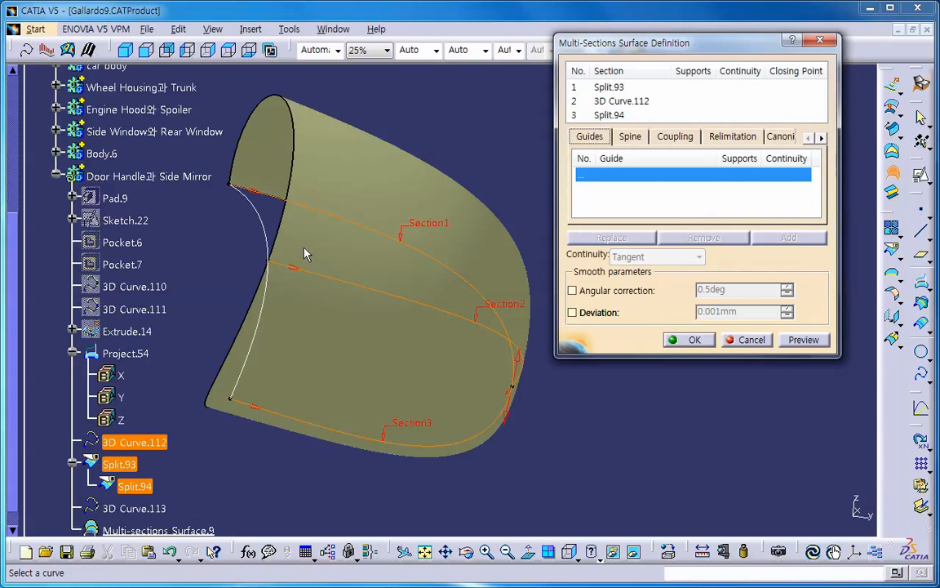
{"action": "left_click", "coordinate": [253, 203]}
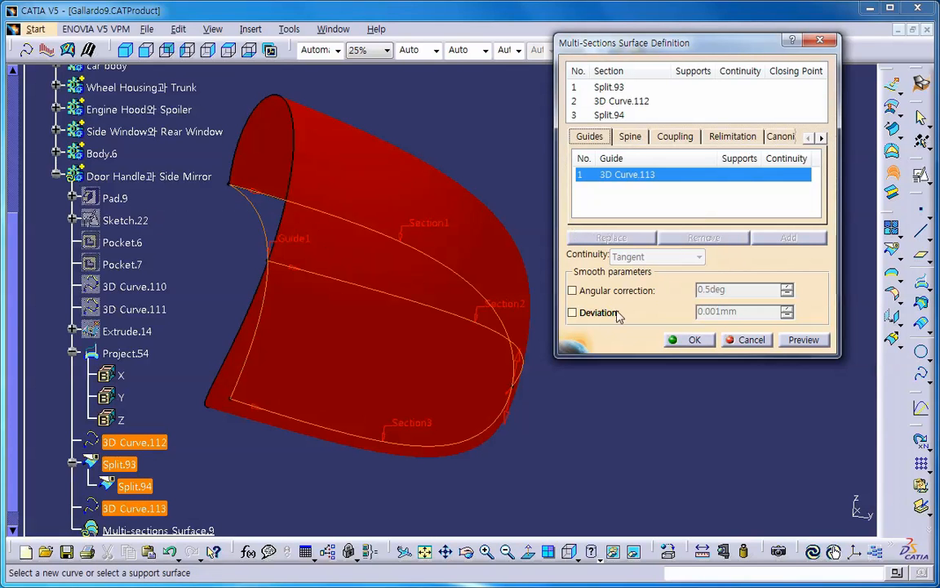
{"action": "left_click", "coordinate": [819, 344]}
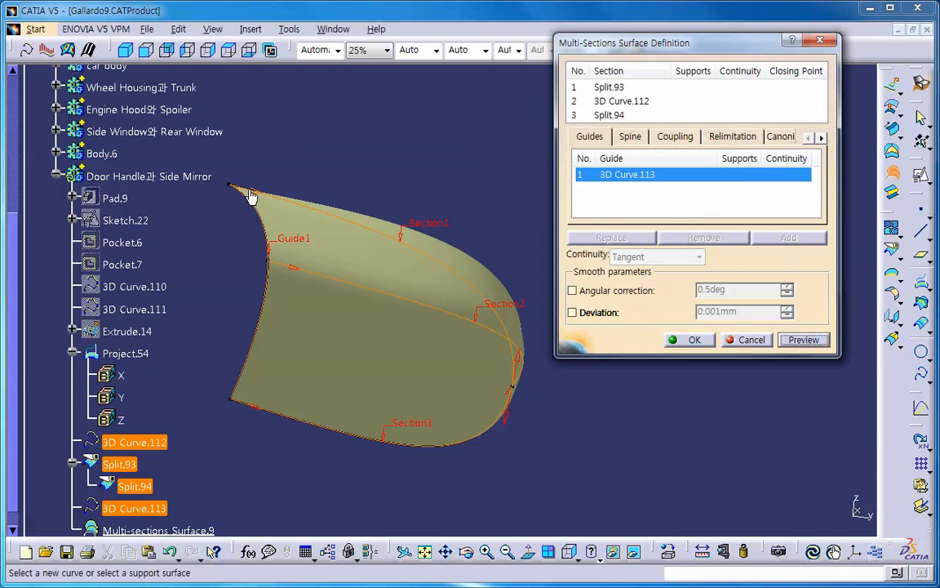
{"action": "middle_click_drag", "start_coordinate": [477, 360], "coordinate": [465, 320]}
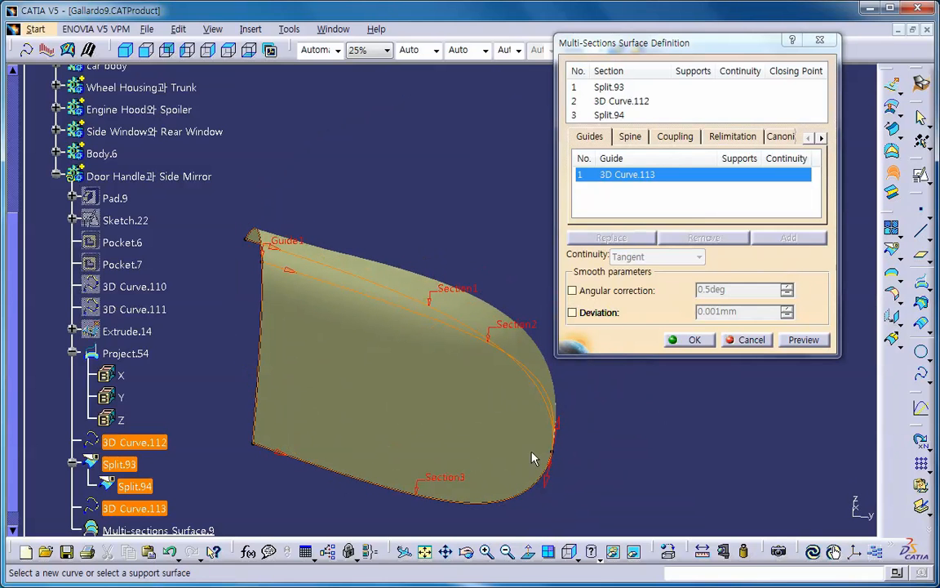
{"action": "left_click", "coordinate": [697, 342]}
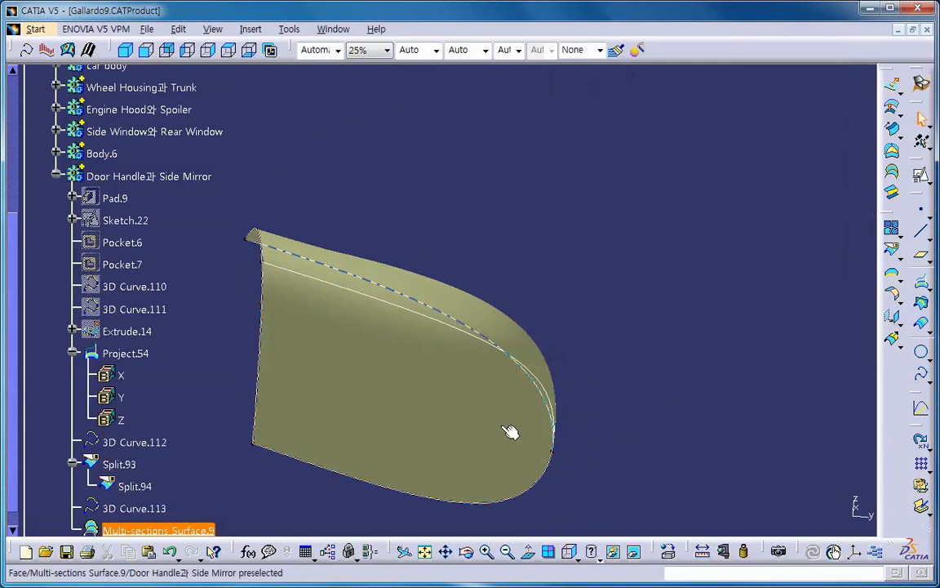
Step: Examine the mirror surface's smoothness with a Highlight Analysis from several angles and cancel the analysis
{"action": "middle_click_drag", "start_coordinate": [508, 435], "coordinate": [266, 386]}
{"action": "middle_click_drag", "start_coordinate": [621, 453], "coordinate": [615, 420]}
{"action": "middle_click_drag", "start_coordinate": [614, 382], "coordinate": [570, 335]}
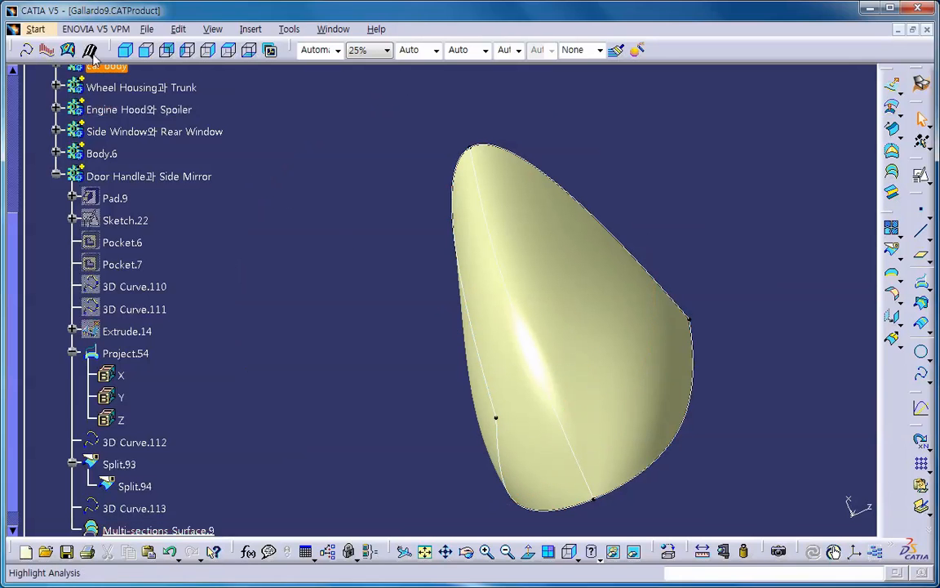
{"action": "left_click", "coordinate": [91, 55]}
{"action": "left_click", "coordinate": [580, 306]}
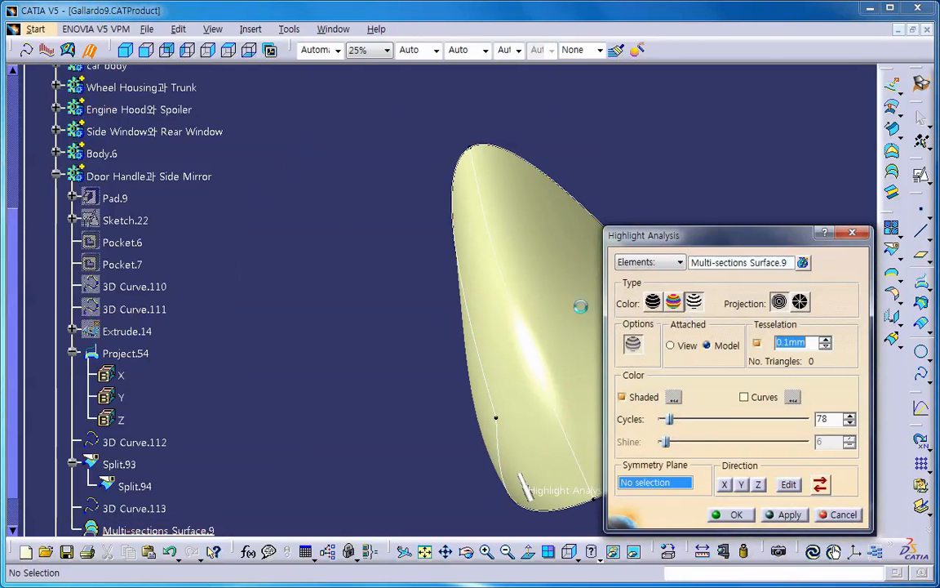
{"action": "left_click", "coordinate": [784, 514]}
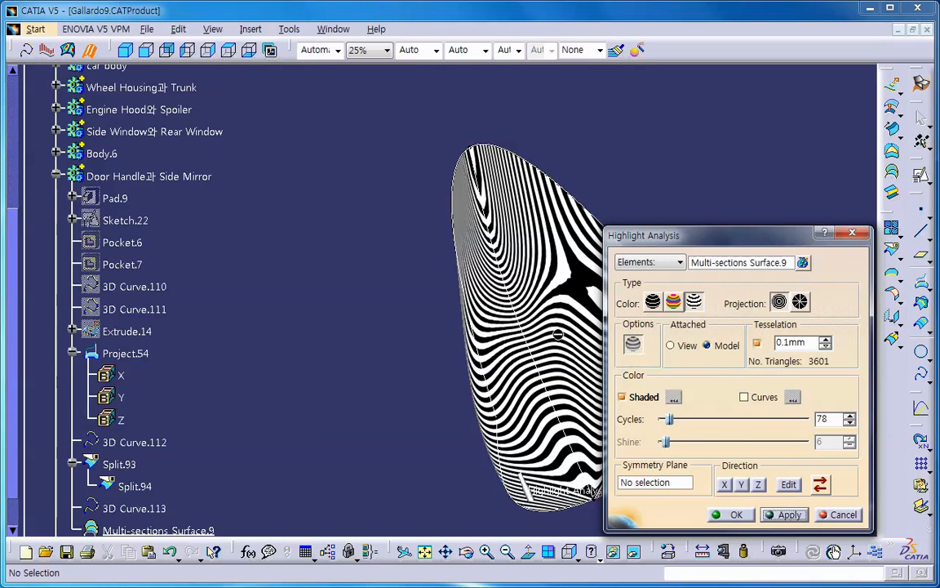
{"action": "middle_click_drag", "start_coordinate": [564, 327], "coordinate": [421, 308]}
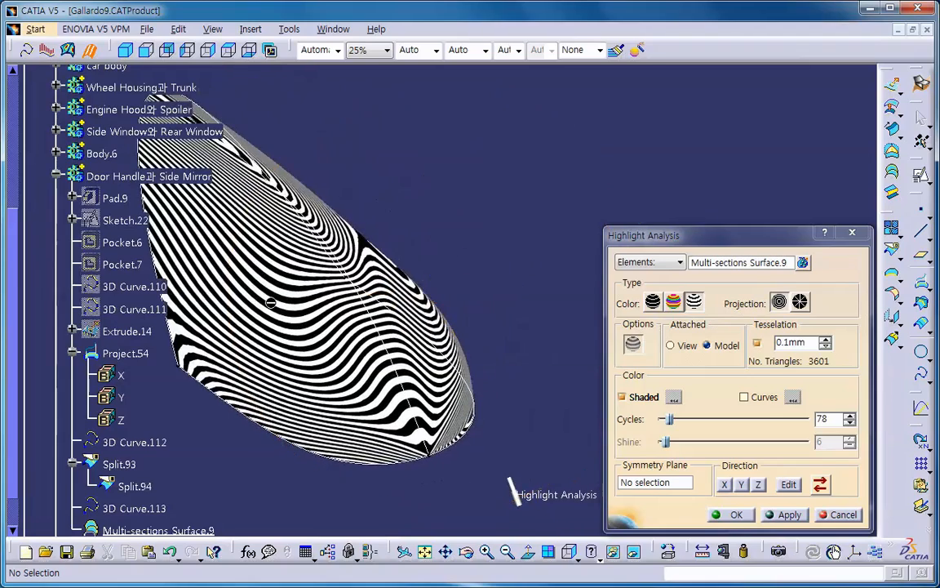
{"action": "middle_click_drag", "start_coordinate": [359, 273], "coordinate": [291, 352]}
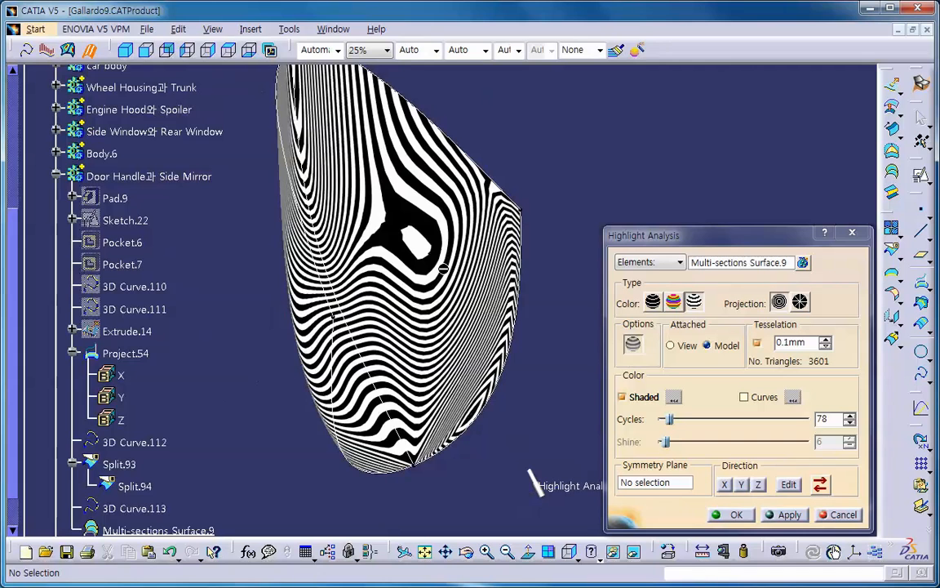
{"action": "middle_click_drag", "start_coordinate": [441, 298], "coordinate": [516, 230]}
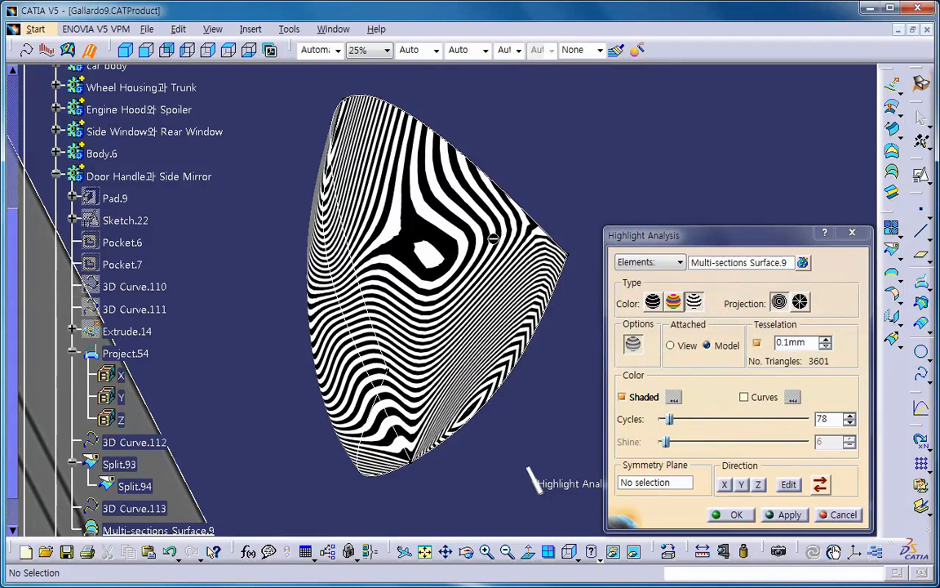
{"action": "left_click", "coordinate": [840, 514]}
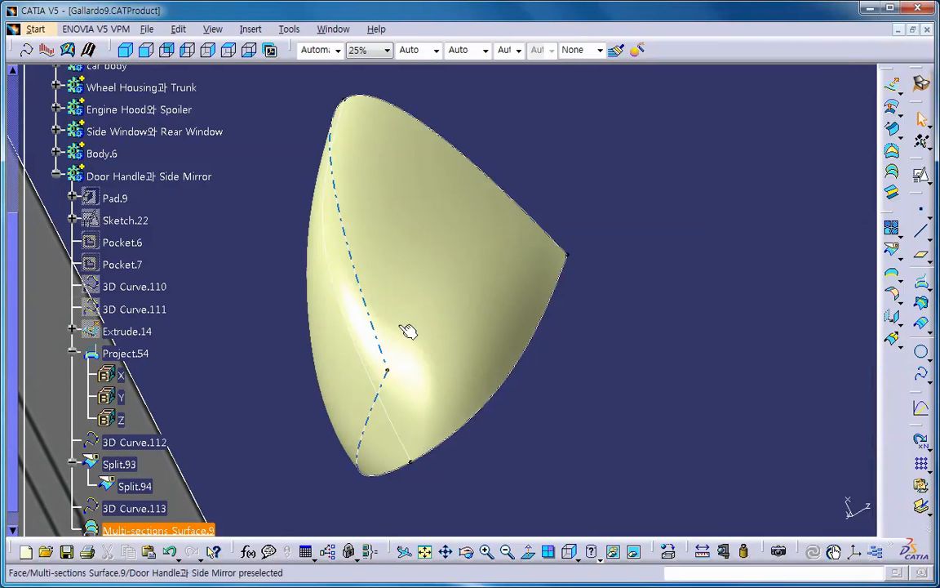
Step: Bring the IMG_BACK blueprint image out of the hidden space and return to the visible space
{"action": "middle_click_drag", "start_coordinate": [409, 331], "coordinate": [465, 335]}
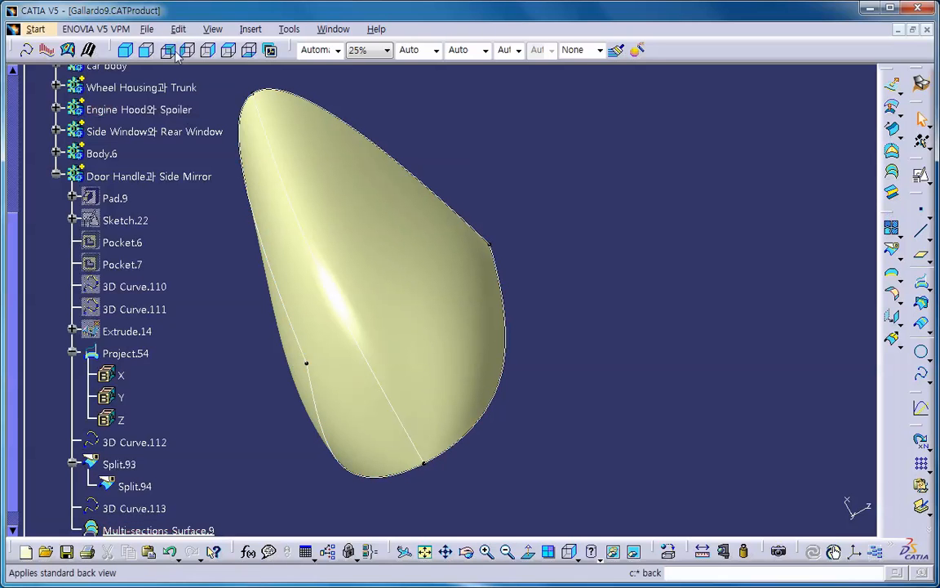
{"action": "left_click", "coordinate": [209, 51]}
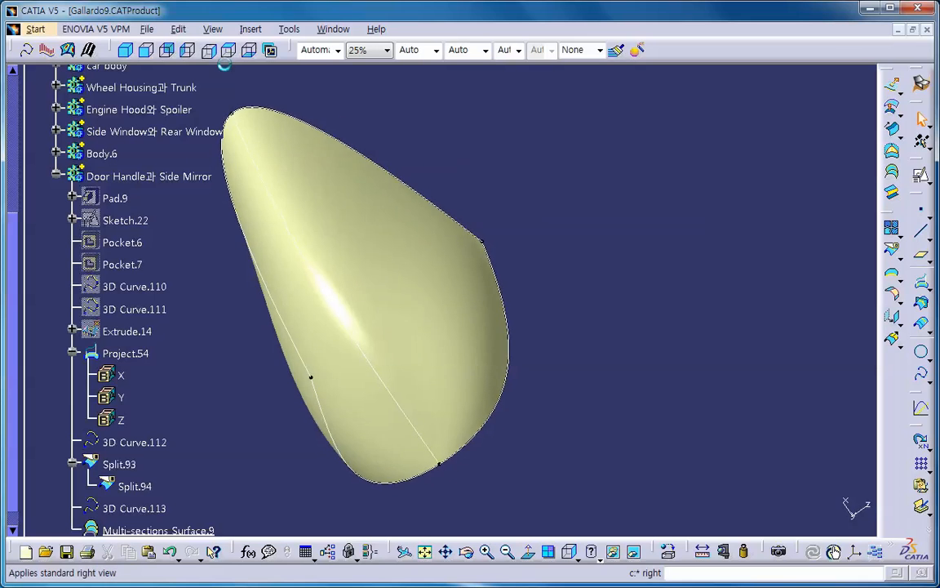
{"action": "middle_click_drag", "start_coordinate": [433, 332], "coordinate": [390, 425], "text": "ctrl"}
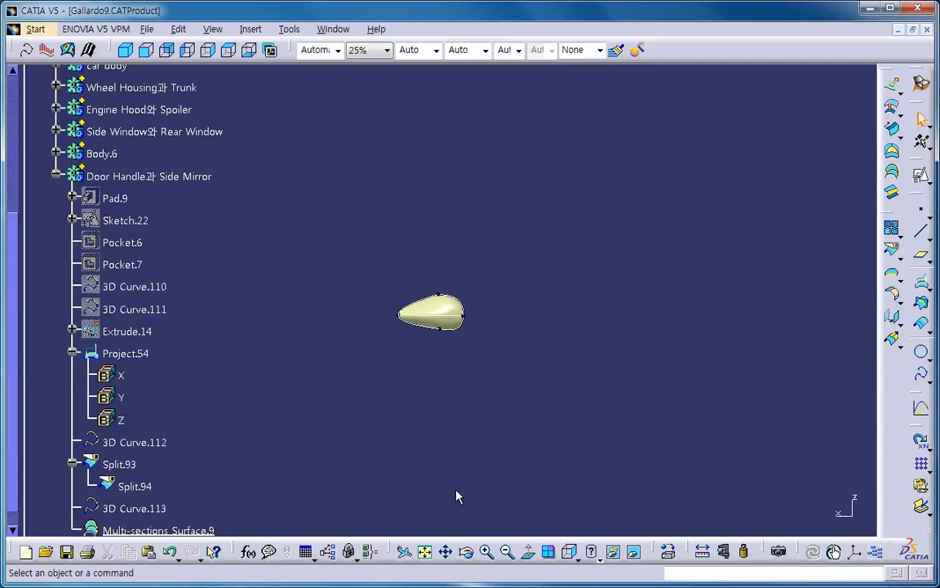
{"action": "left_click", "coordinate": [633, 551]}
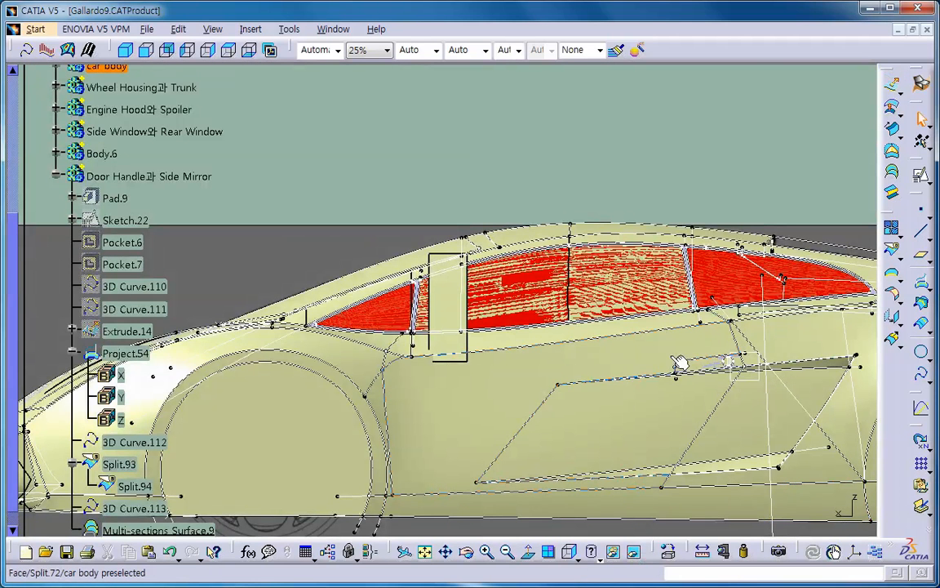
{"action": "middle_click_drag", "start_coordinate": [680, 351], "coordinate": [587, 387]}
{"action": "right_click", "coordinate": [338, 248]}
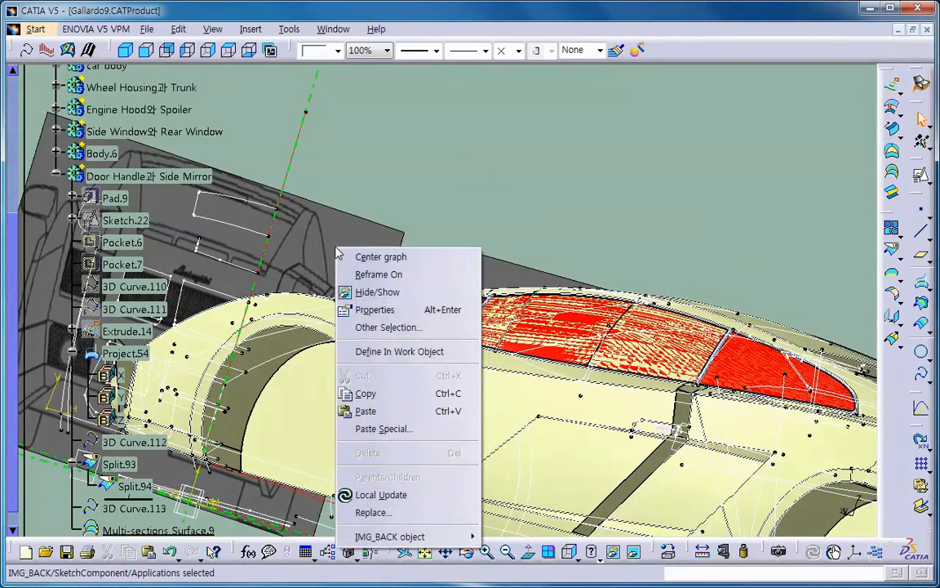
{"action": "left_click", "coordinate": [377, 291]}
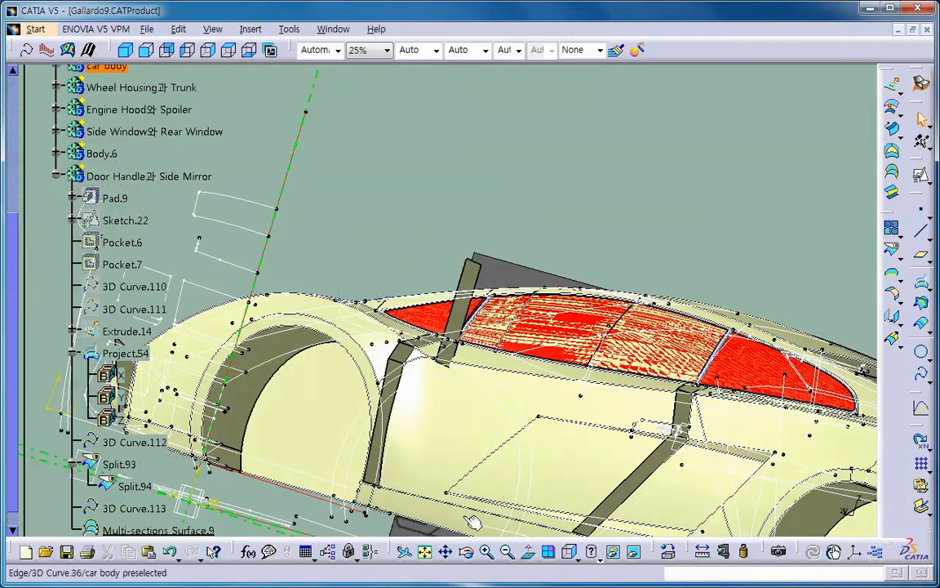
{"action": "left_click", "coordinate": [633, 553]}
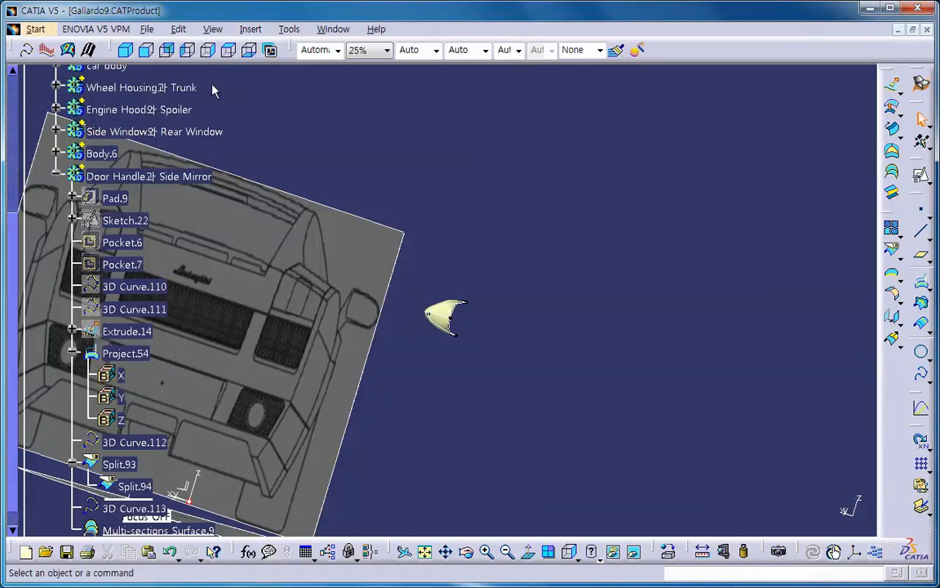
Step: Compare the mirror surface with the mirror outline on the blueprint in the standard back view and from tilted angles
{"action": "left_click", "coordinate": [168, 51]}
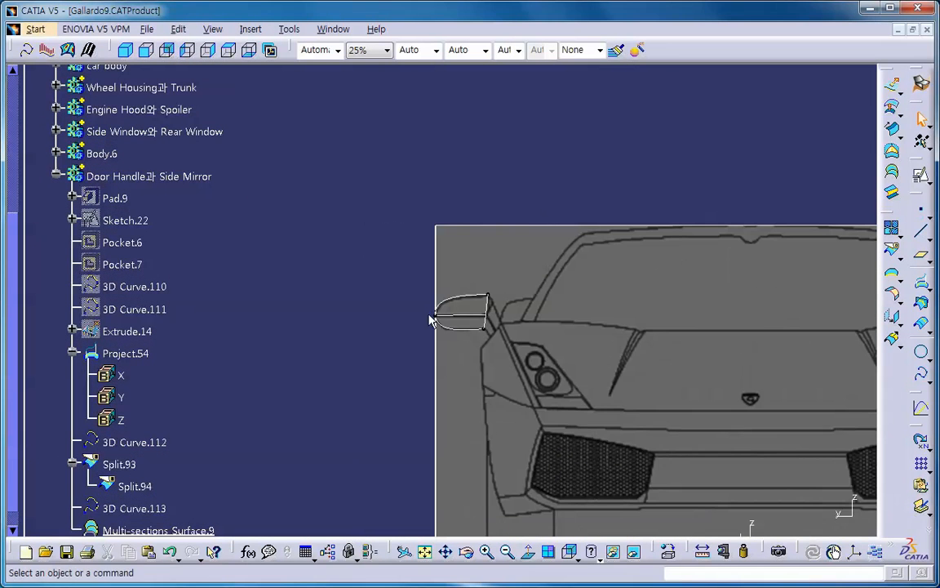
{"action": "middle_click_drag", "start_coordinate": [487, 346], "coordinate": [533, 249]}
{"action": "middle_click_drag", "start_coordinate": [506, 352], "coordinate": [543, 369]}
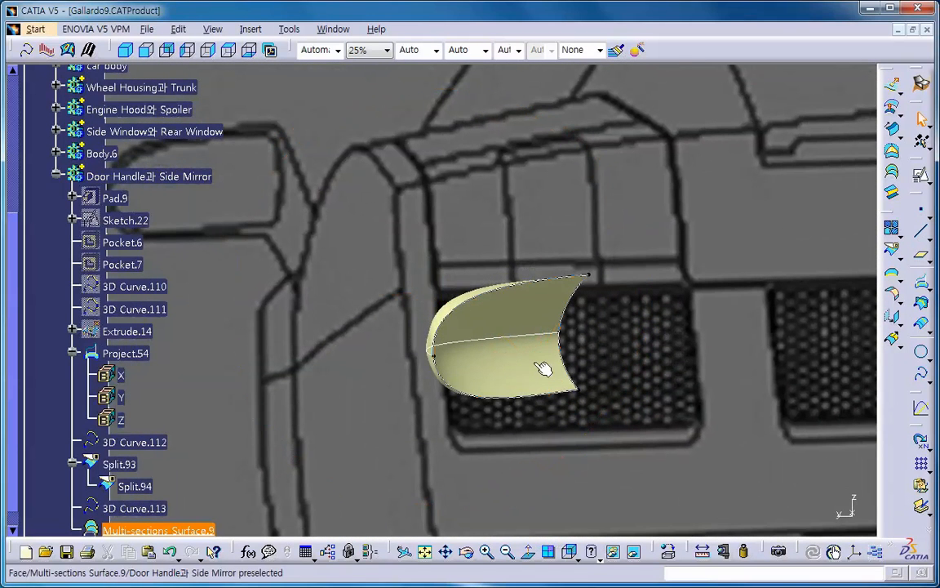